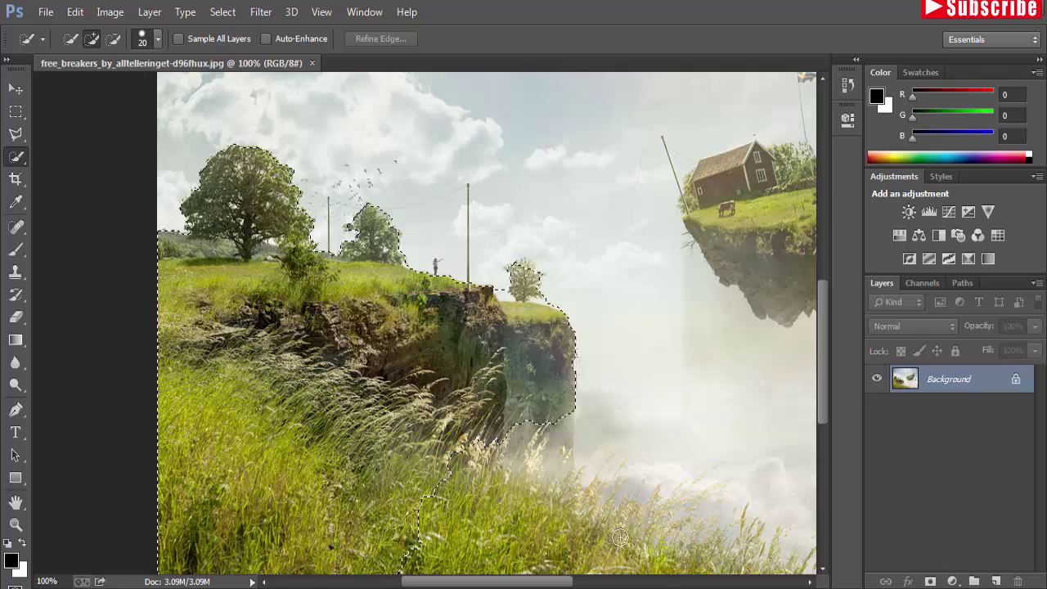
# Extend the quick selection over the foreground grass and subtract the excess cloud area along its sloping edge.
pyautogui.moveTo(747, 528)
pyautogui.mouseDown()
pyautogui.moveTo(718, 559)
pyautogui.moveTo(740, 569)
pyautogui.mouseUp()
pyautogui.moveTo(555, 526); pyautogui.dragTo(394, 398)
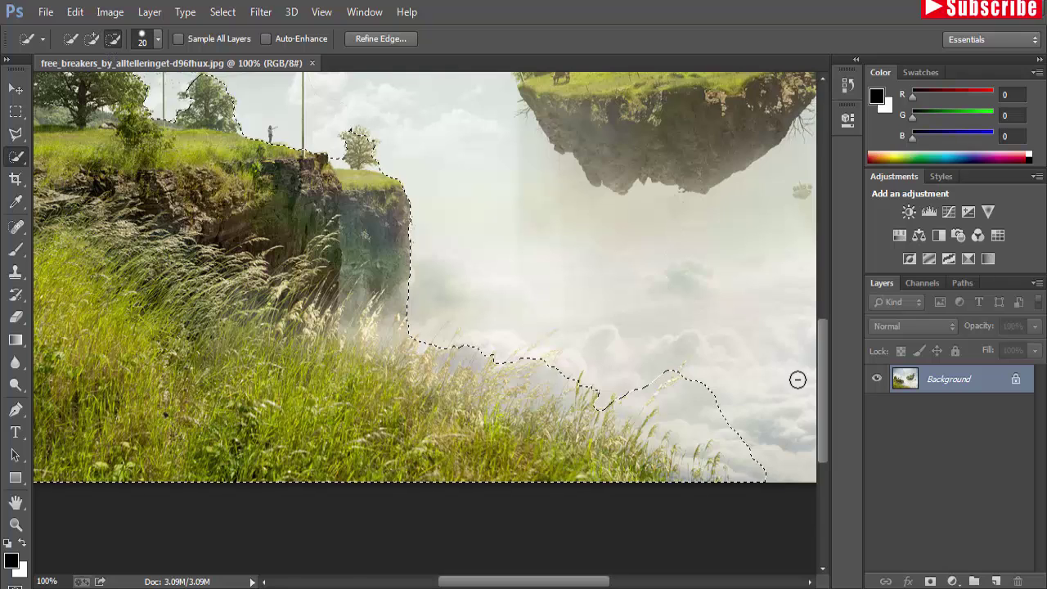
pyautogui.moveTo(697, 432)
pyautogui.mouseDown()
pyautogui.moveTo(695, 386)
pyautogui.moveTo(682, 389)
pyautogui.moveTo(697, 385)
pyautogui.moveTo(687, 403)
pyautogui.moveTo(708, 441)
pyautogui.moveTo(746, 448)
pyautogui.moveTo(762, 468)
pyautogui.mouseUp()
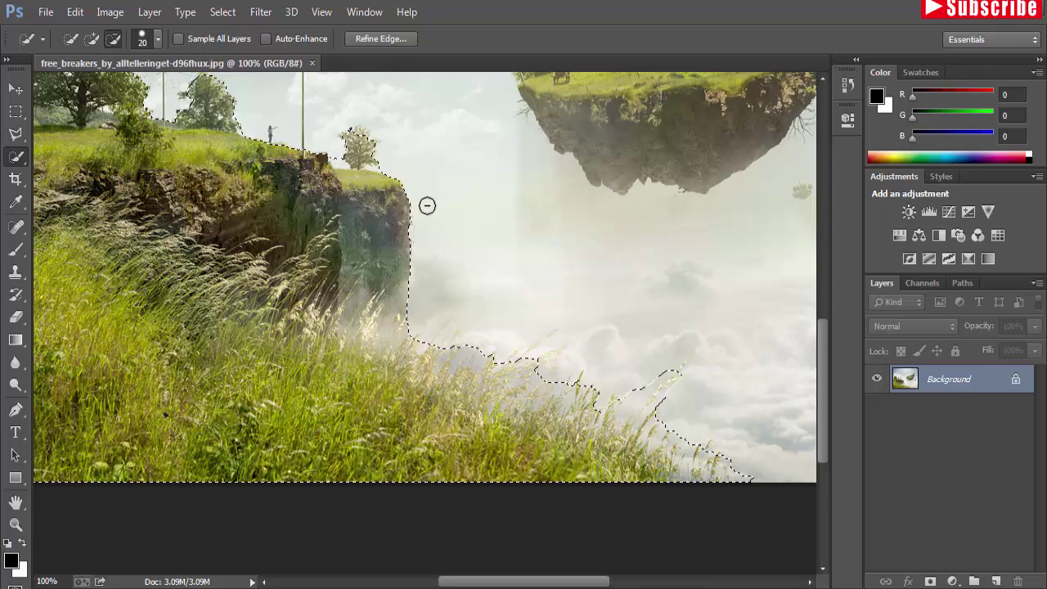
# Refine the selection edge along the trees, cliff and grass with Smart Radius on, radius 1.9 px and smoothing 13, output as a selection.
pyautogui.moveTo(284, 199); pyautogui.dragTo(431, 273)
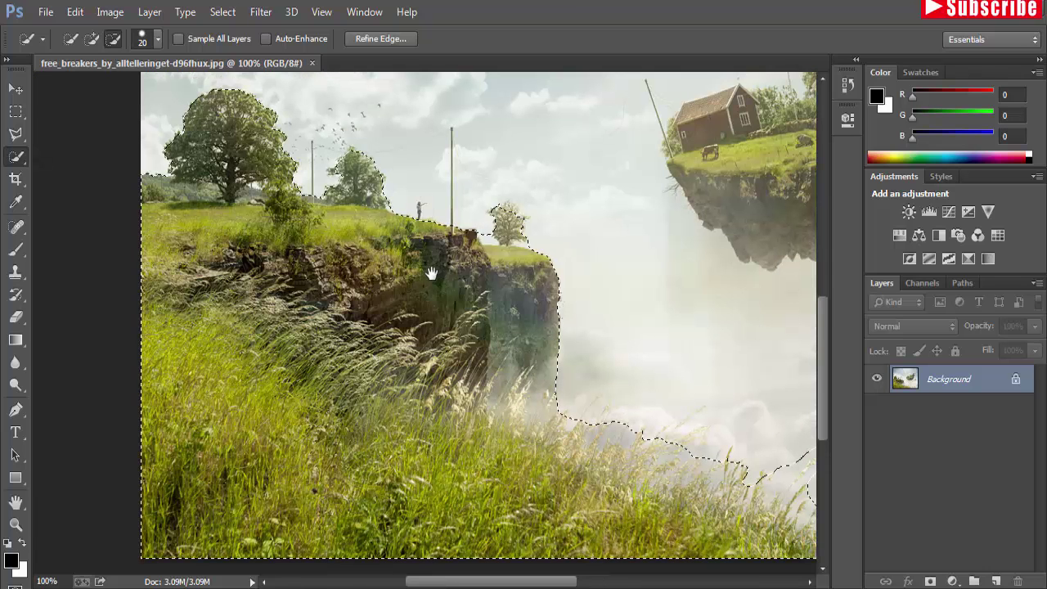
pyautogui.click(381, 38)
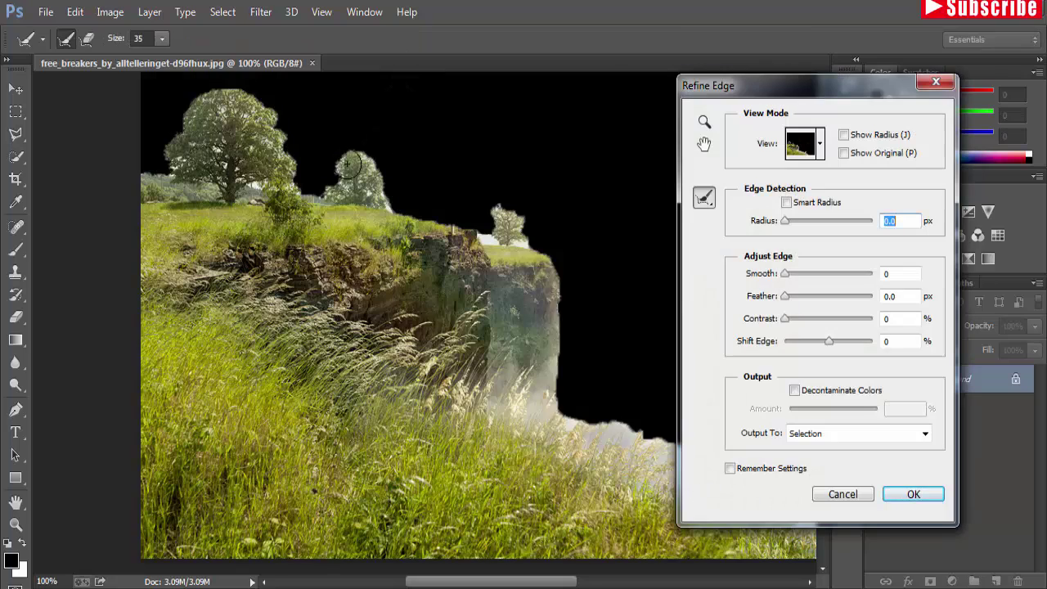
pyautogui.moveTo(131, 164)
pyautogui.mouseDown()
pyautogui.moveTo(164, 172)
pyautogui.moveTo(207, 96)
pyautogui.moveTo(248, 98)
pyautogui.moveTo(284, 166)
pyautogui.moveTo(314, 190)
pyautogui.moveTo(361, 155)
pyautogui.moveTo(399, 207)
pyautogui.moveTo(482, 233)
pyautogui.moveTo(495, 216)
pyautogui.moveTo(516, 216)
pyautogui.moveTo(522, 238)
pyautogui.moveTo(489, 238)
pyautogui.moveTo(544, 253)
pyautogui.moveTo(562, 354)
pyautogui.moveTo(556, 407)
pyautogui.moveTo(581, 436)
pyautogui.moveTo(620, 437)
pyautogui.mouseUp()
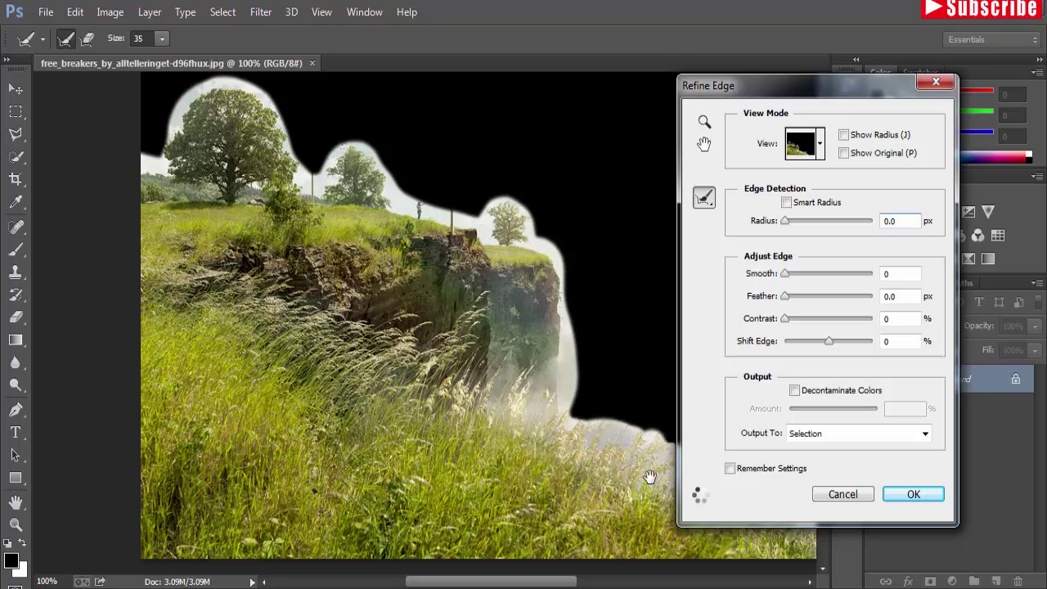
pyautogui.moveTo(540, 444)
pyautogui.mouseDown()
pyautogui.moveTo(270, 314)
pyautogui.moveTo(367, 310)
pyautogui.moveTo(493, 344)
pyautogui.mouseUp()
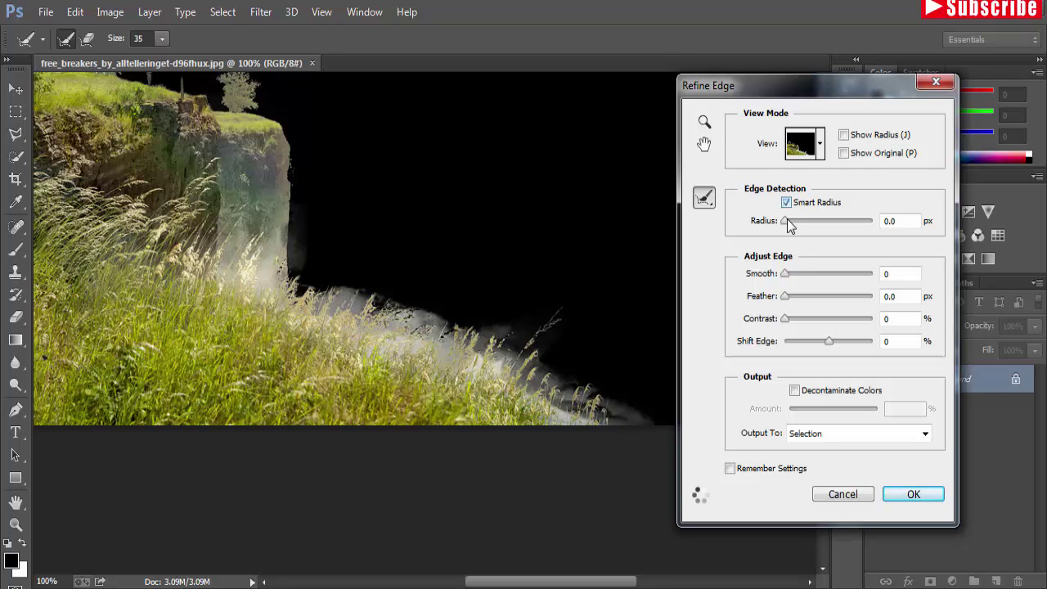
pyautogui.click(795, 273)
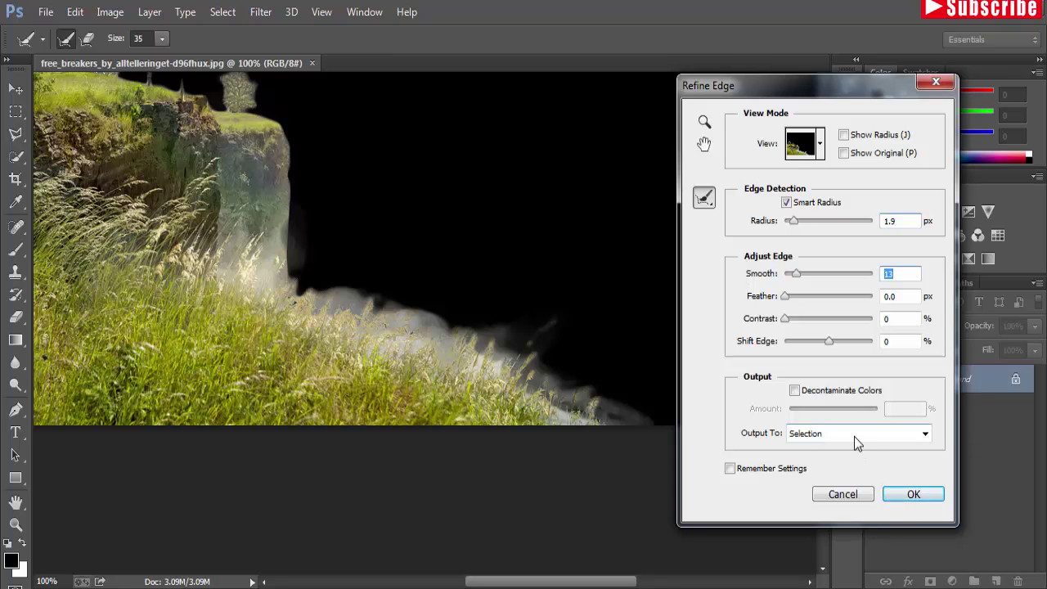
pyautogui.click(903, 494)
# Copy the selected grassy cliff from the background layer.
pyautogui.moveTo(825, 431); pyautogui.dragTo(824, 375)
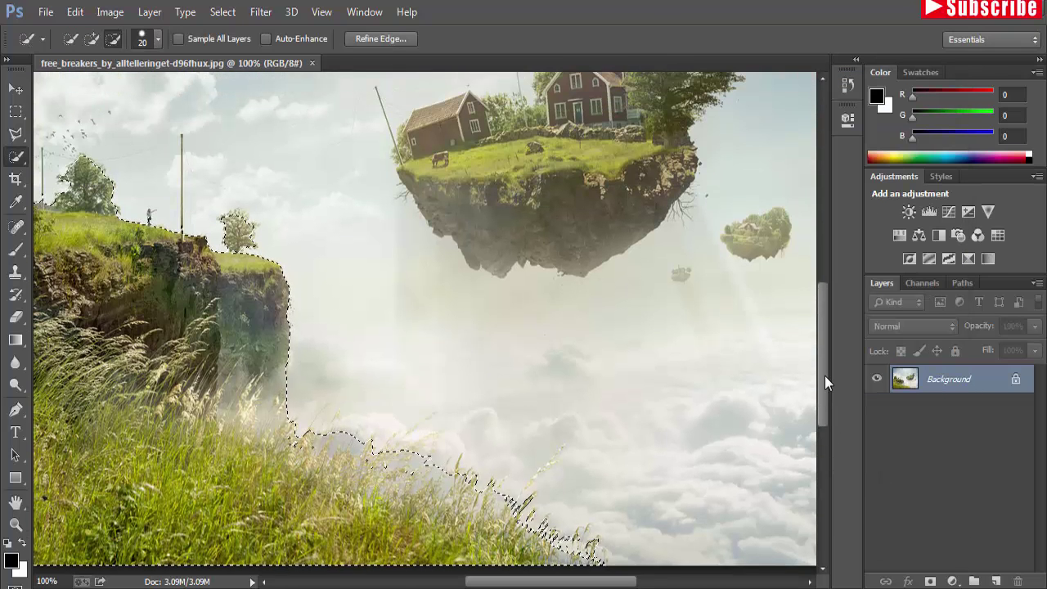
pyautogui.hotkey('ctrl', '-')
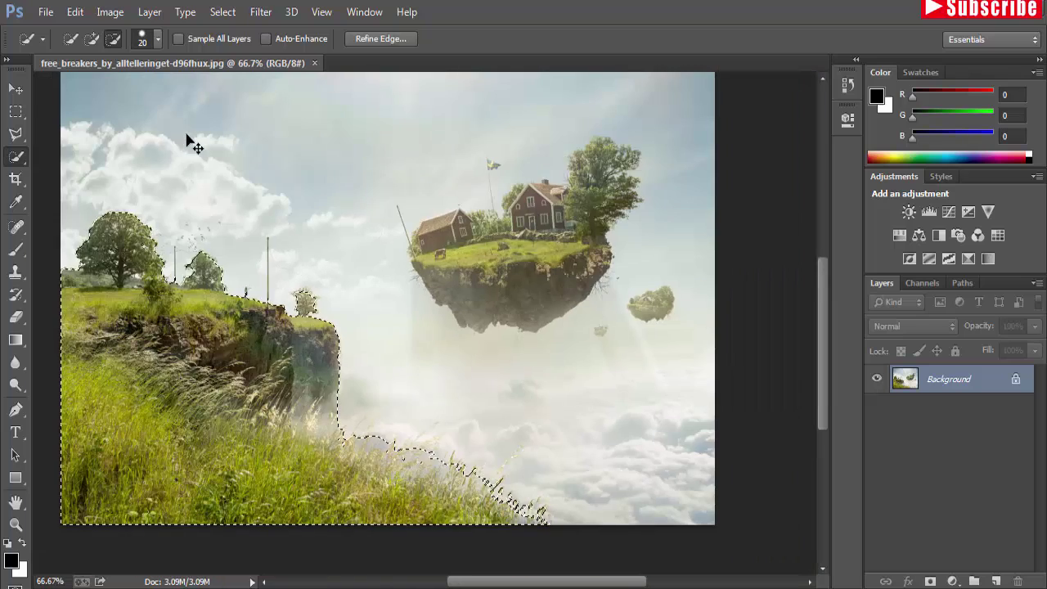
pyautogui.press('v')
pyautogui.click(44, 12)
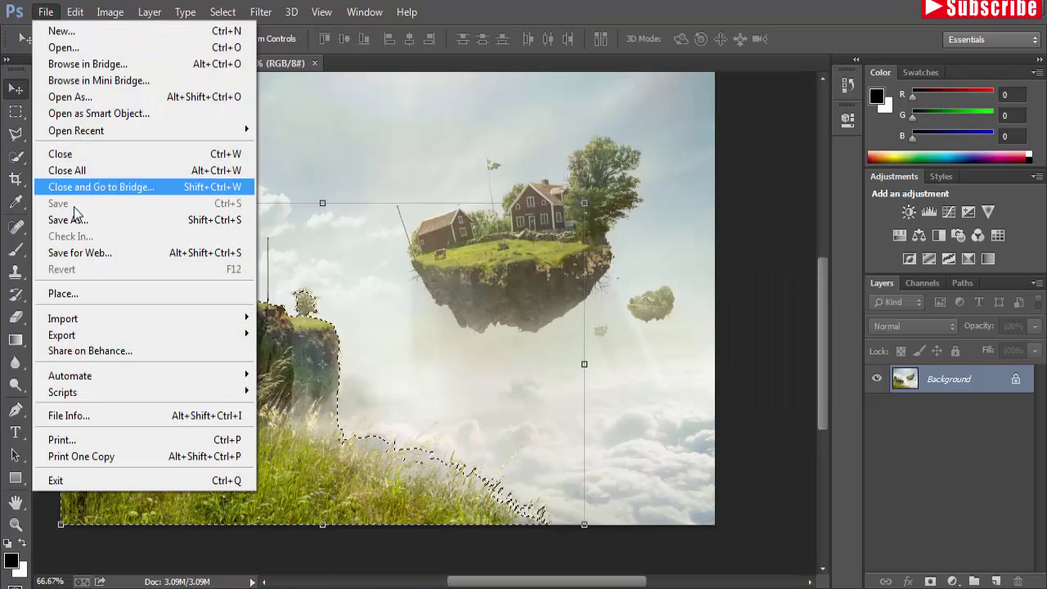
pyautogui.press('Escape')
pyautogui.click(73, 12)
pyautogui.click(112, 123)
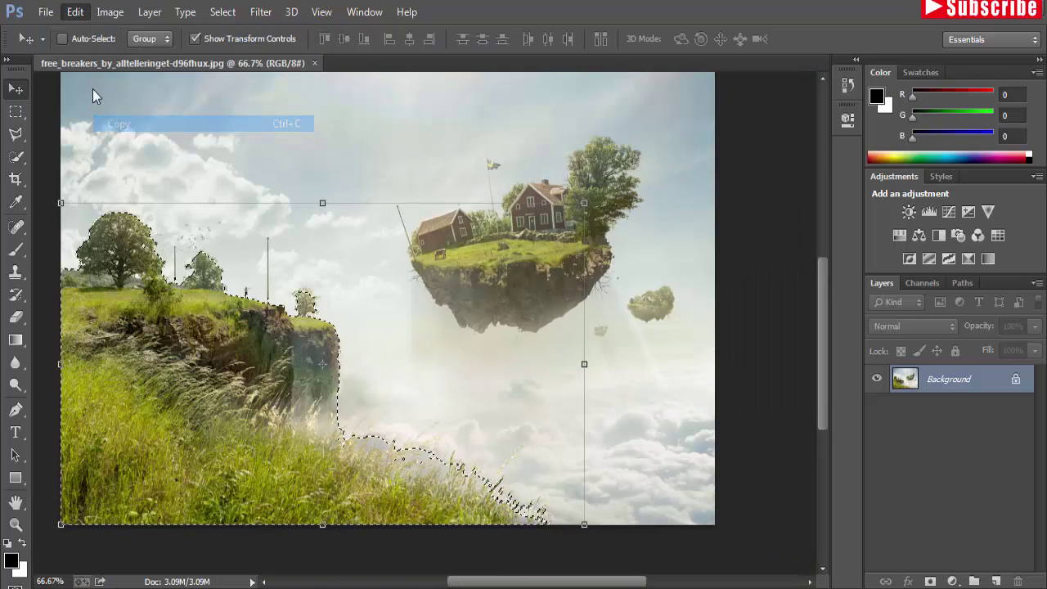
# Create a transparent 961 × 558 pixel document from the Clipboard preset and paste the grassy cliff into it.
pyautogui.click(46, 12)
pyautogui.click(50, 31)
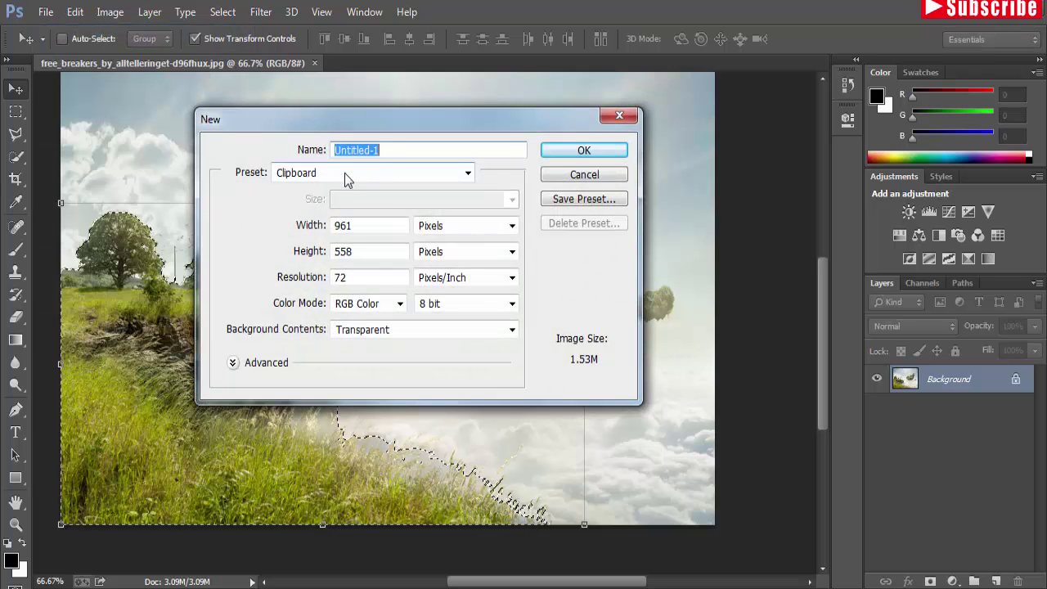
pyautogui.click(574, 158)
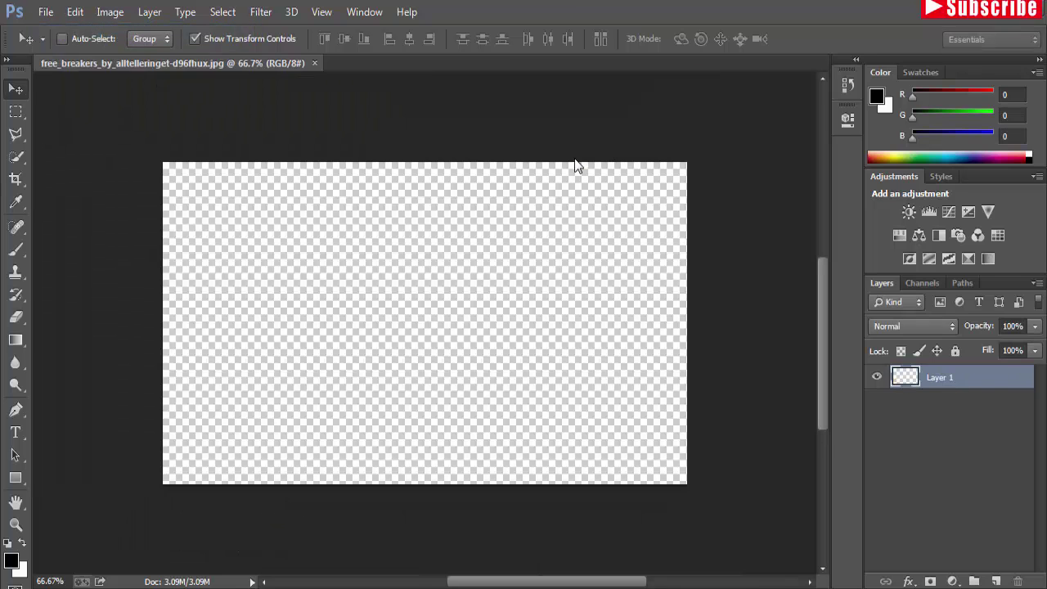
pyautogui.click(74, 12)
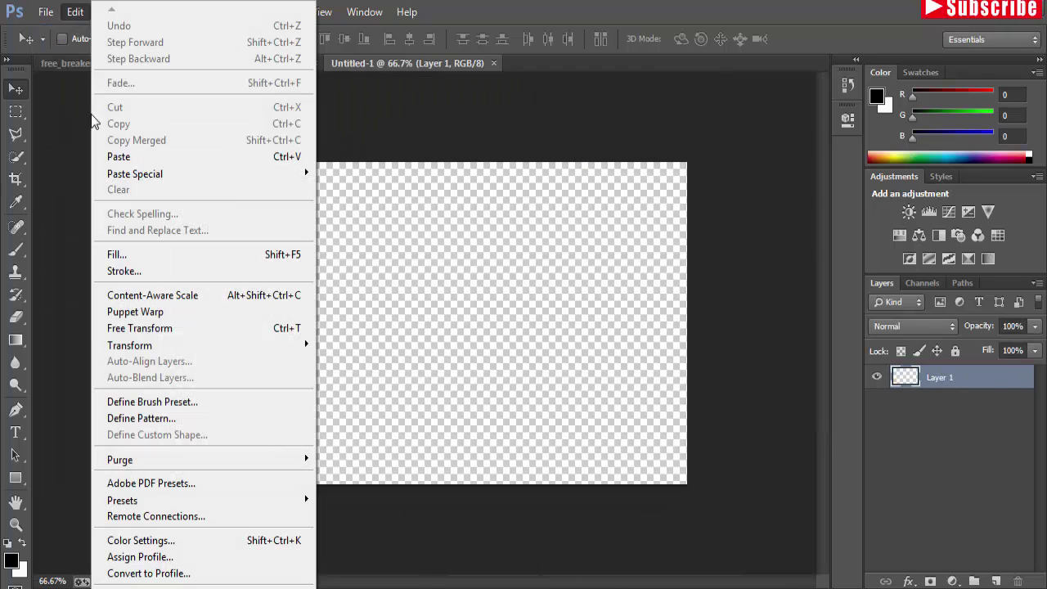
pyautogui.click(124, 155)
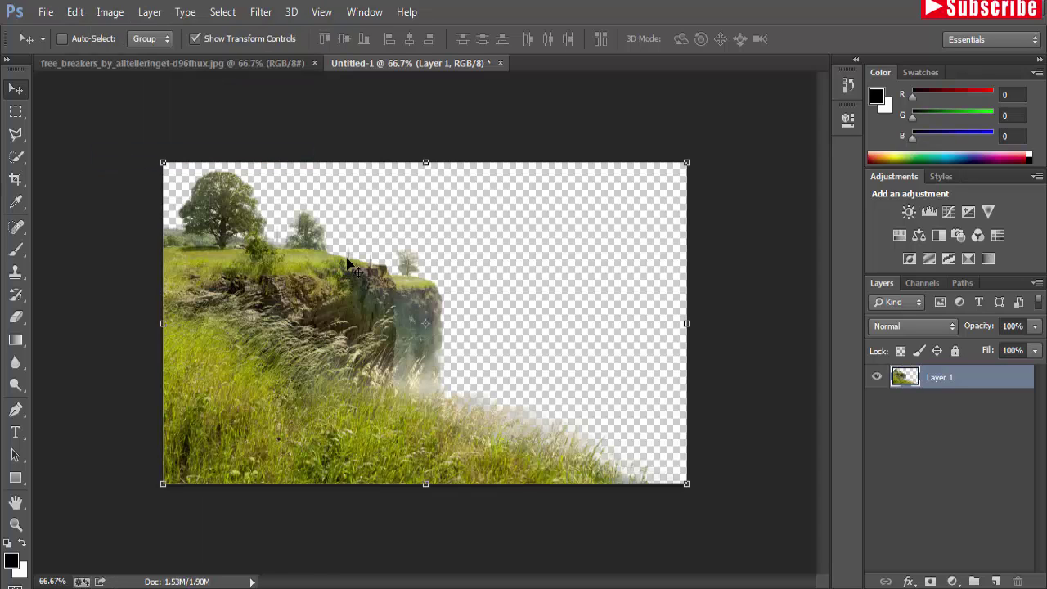
# Save the cutout cliff as a PNG named land1 in the png folder.
pyautogui.click(46, 12)
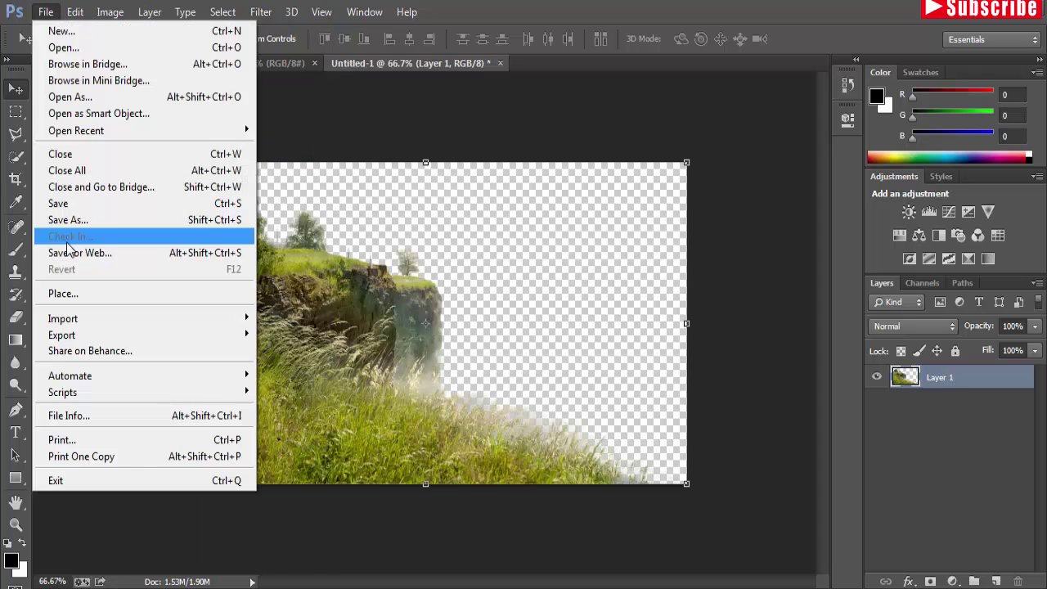
pyautogui.click(78, 219)
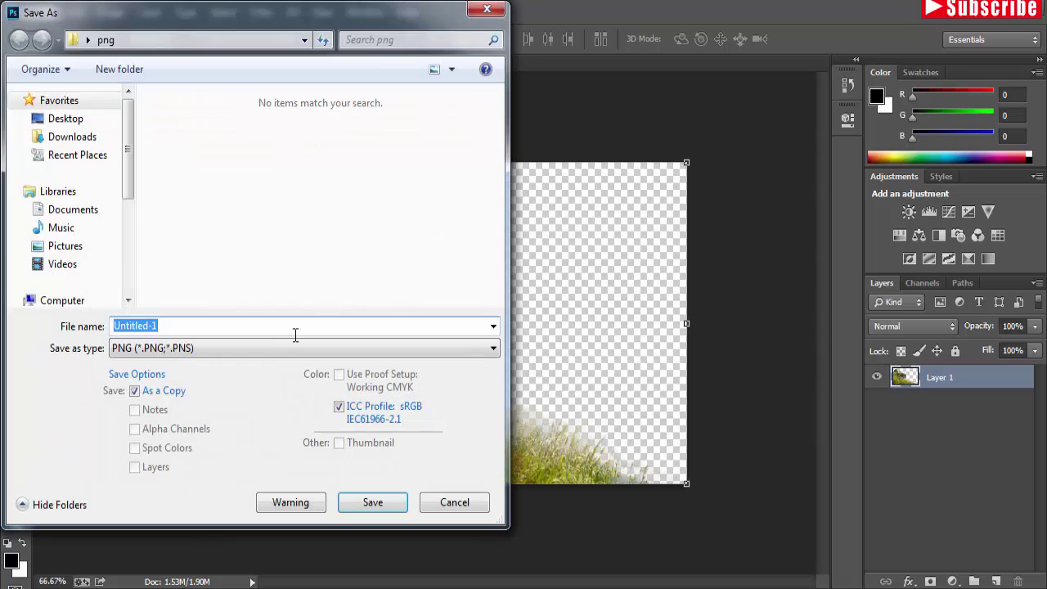
pyautogui.click(273, 350)
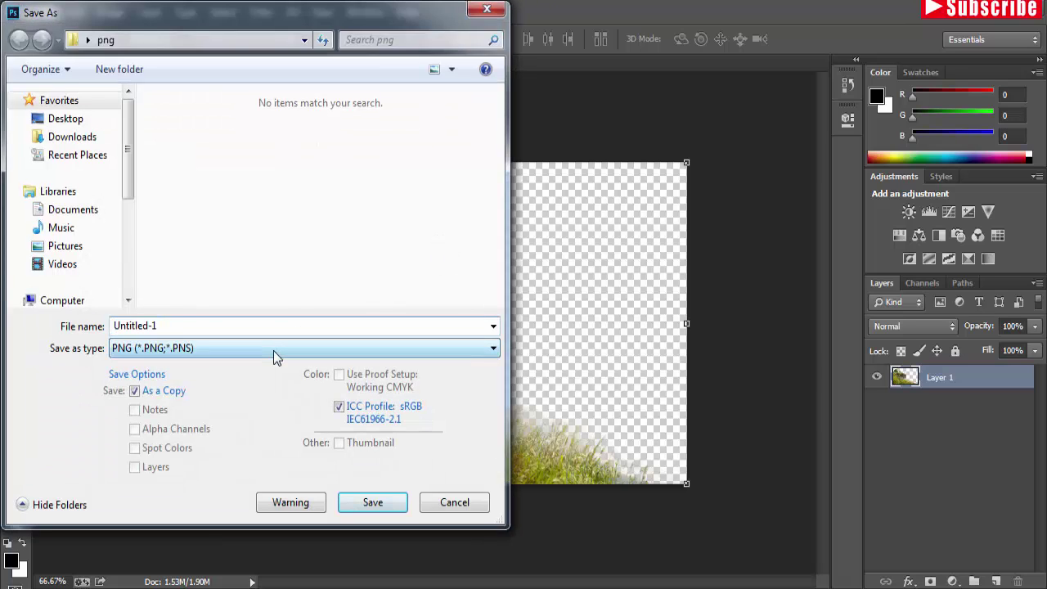
pyautogui.click(259, 394)
pyautogui.click(171, 327)
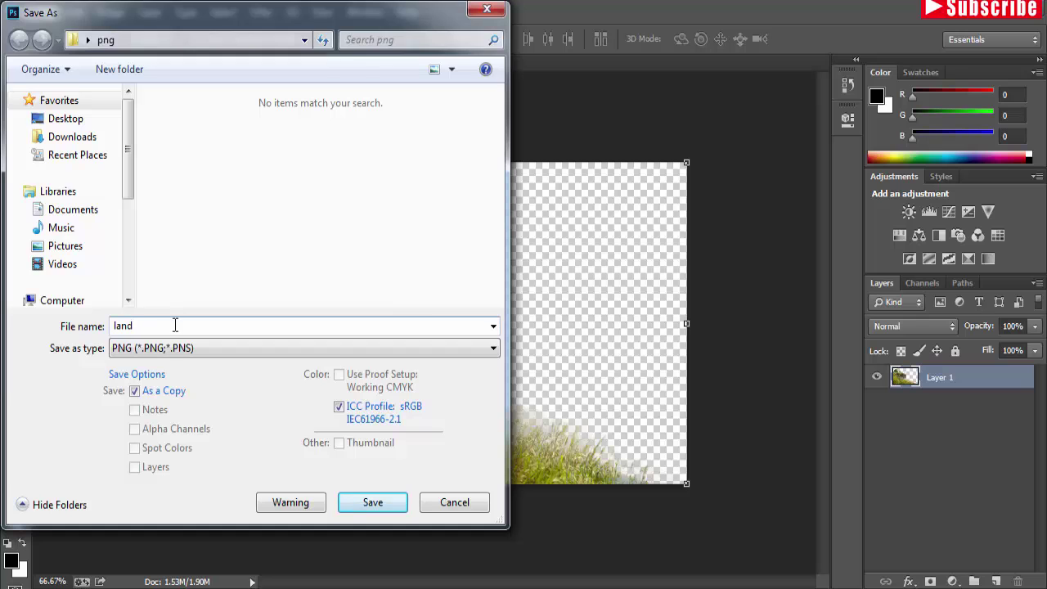
pyautogui.click(379, 507)
pyautogui.click(474, 203)
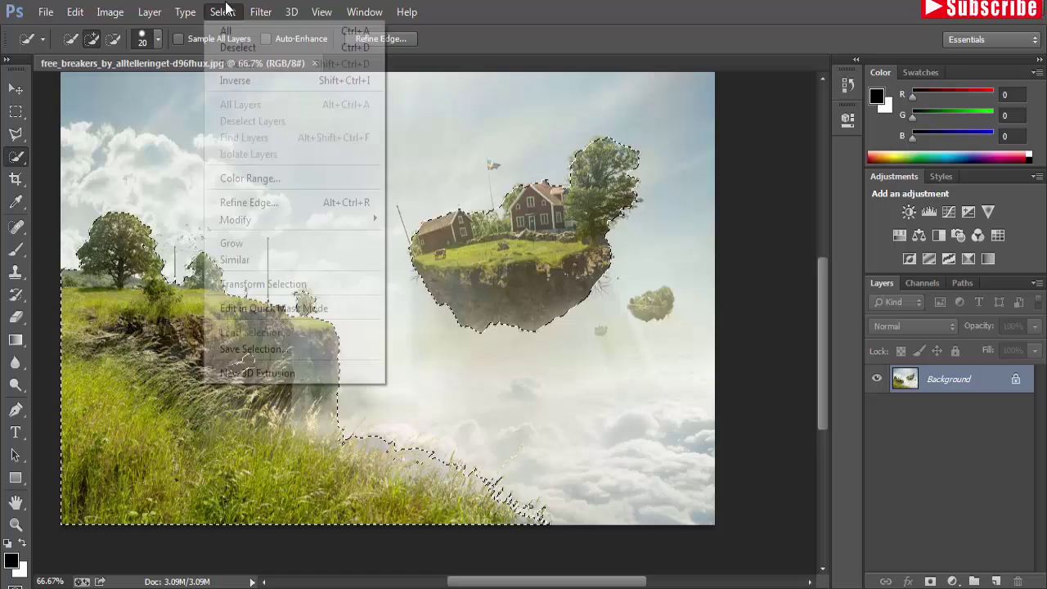
# Deselect everything in the source image, then quick-select the floating island with its houses and tree, trimming excess sky above the tree.
pyautogui.click(237, 47)
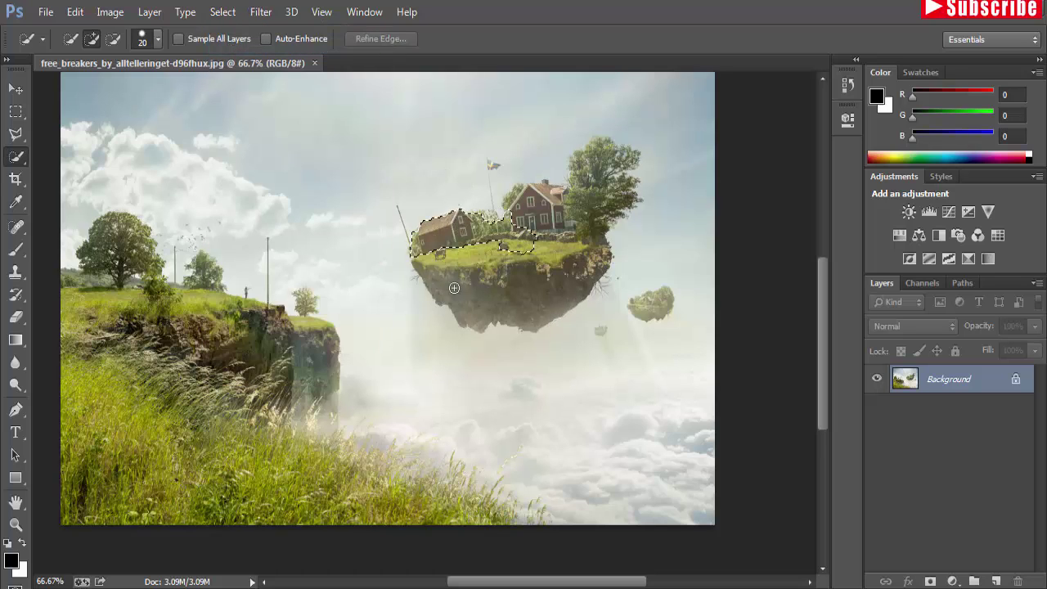
pyautogui.moveTo(617, 163); pyautogui.dragTo(619, 150)
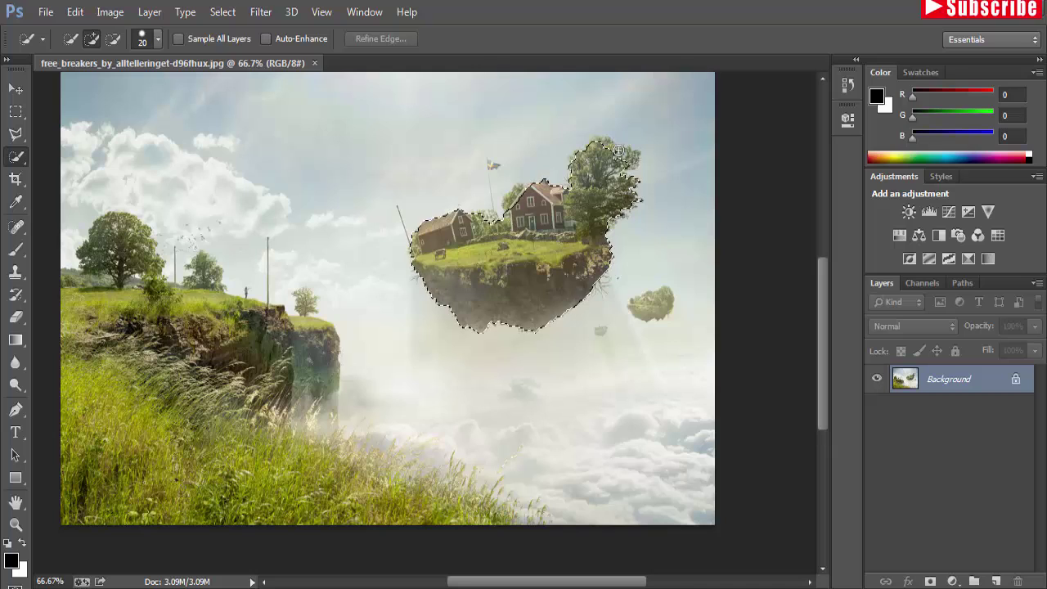
pyautogui.moveTo(556, 206)
pyautogui.mouseDown()
pyautogui.moveTo(513, 198)
pyautogui.moveTo(522, 190)
pyautogui.moveTo(572, 241)
pyautogui.mouseUp()
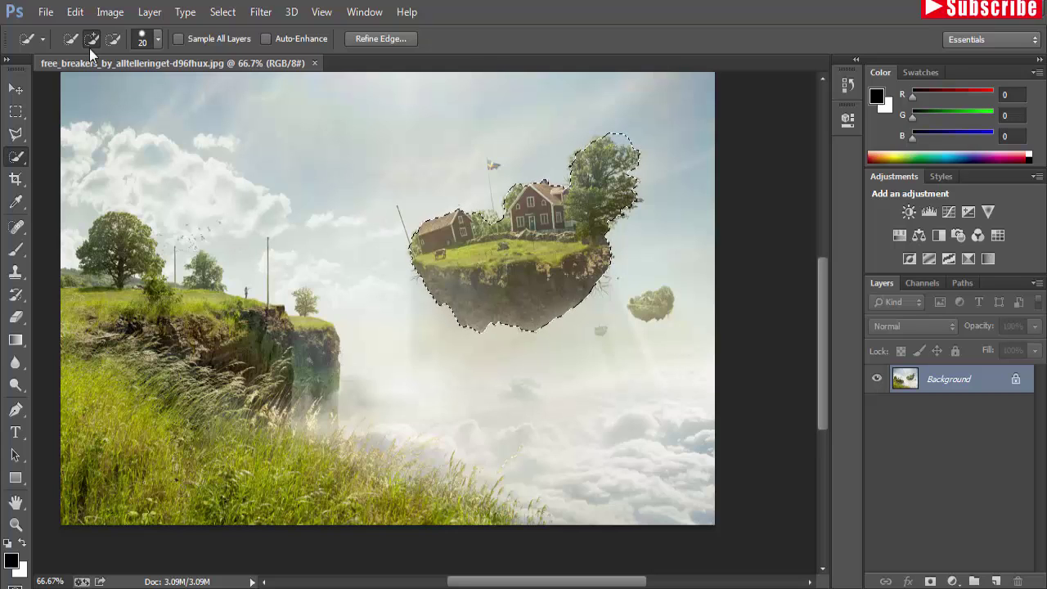
pyautogui.click(113, 38)
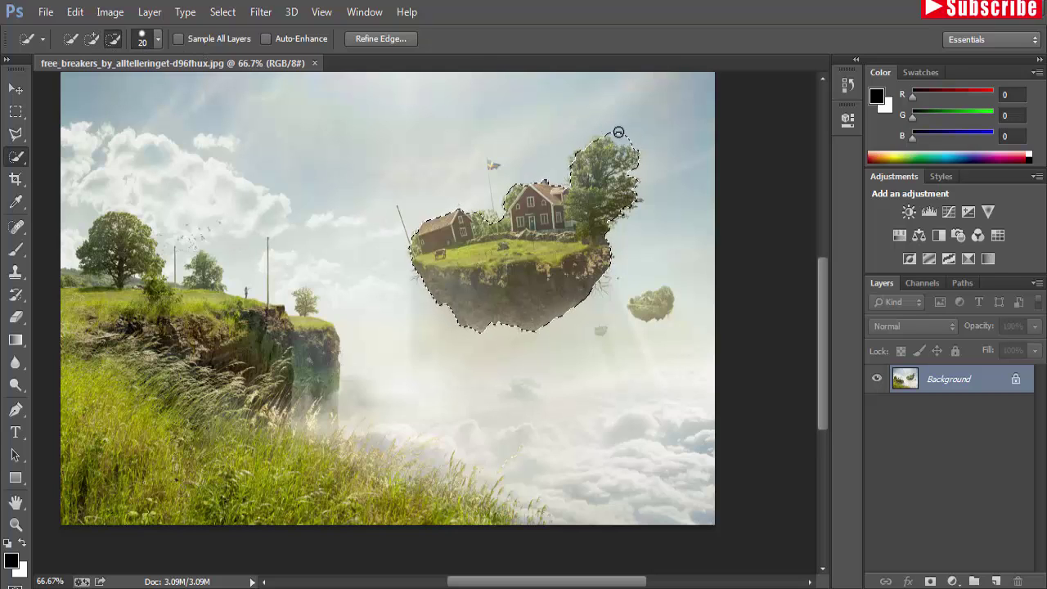
pyautogui.moveTo(620, 132); pyautogui.dragTo(662, 140)
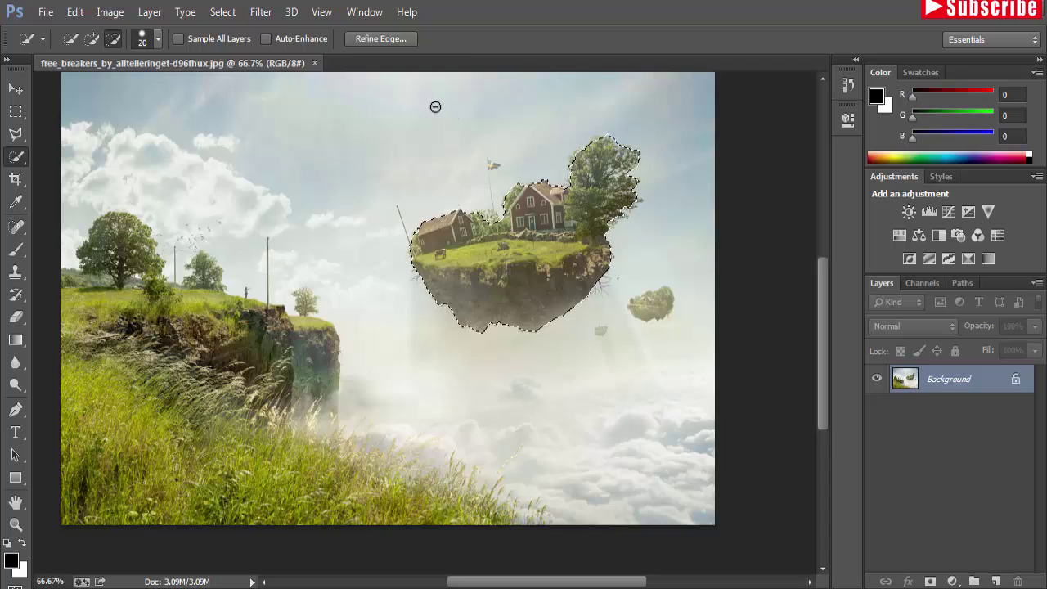
# Copy the selected floating island from the source image.
pyautogui.click(16, 89)
pyautogui.click(74, 11)
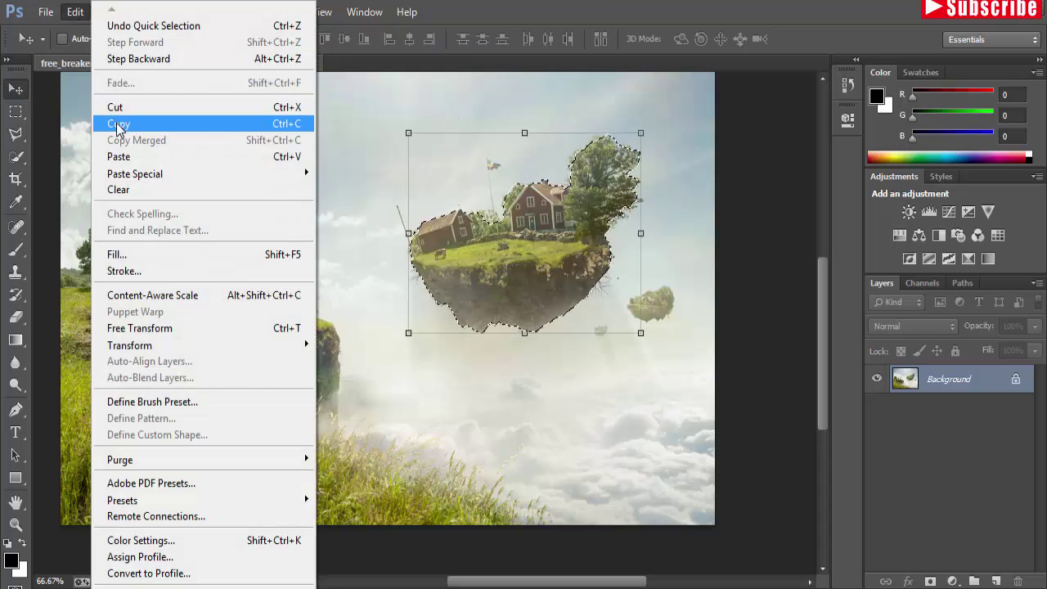
pyautogui.click(88, 120)
# Create a new transparent document at the clipboard's size and paste the floating island into it.
pyautogui.click(47, 12)
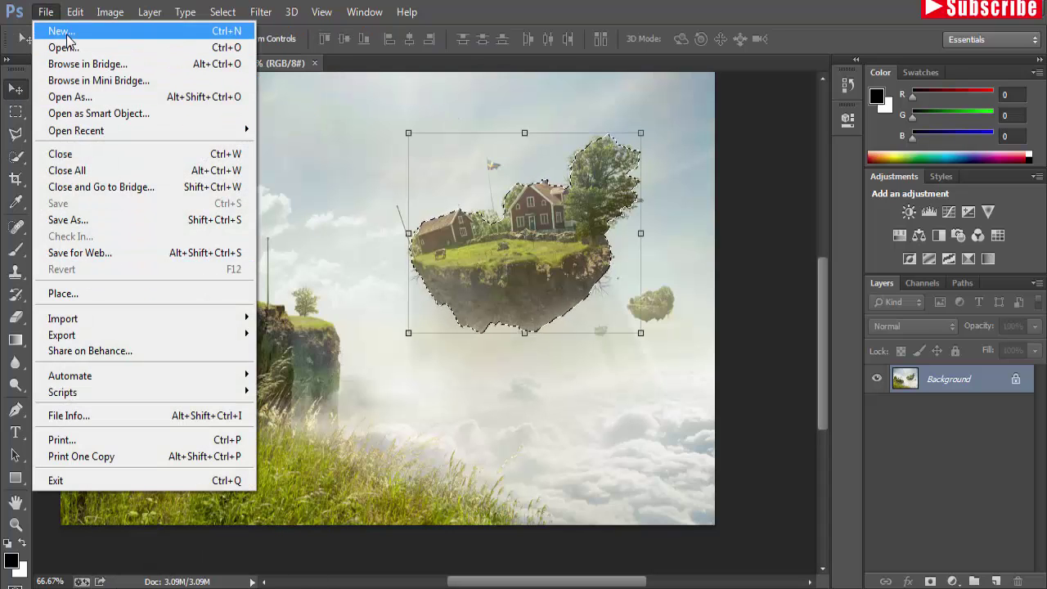
pyautogui.click(62, 31)
pyautogui.click(595, 151)
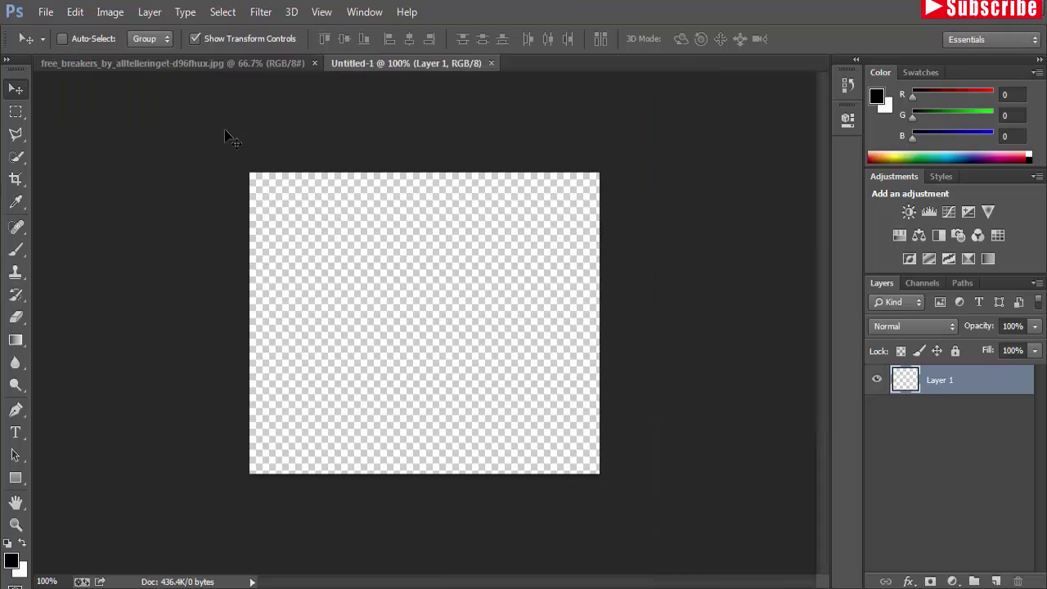
pyautogui.click(74, 11)
pyautogui.click(118, 157)
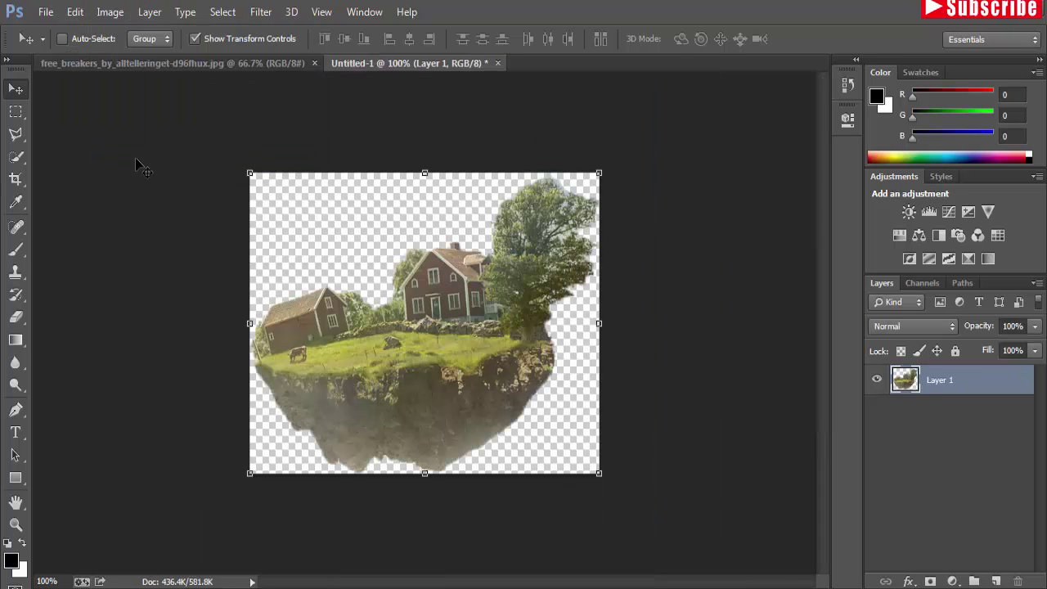
# Save the cutout floating island as a PNG named island1 in the png folder.
pyautogui.click(46, 11)
pyautogui.click(81, 213)
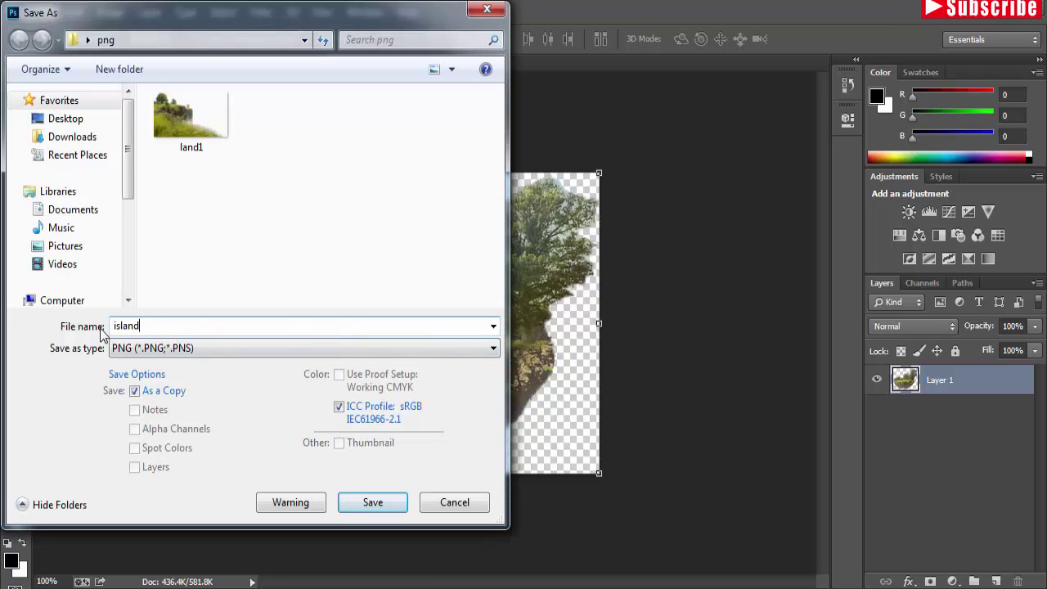
pyautogui.click(363, 502)
pyautogui.click(439, 201)
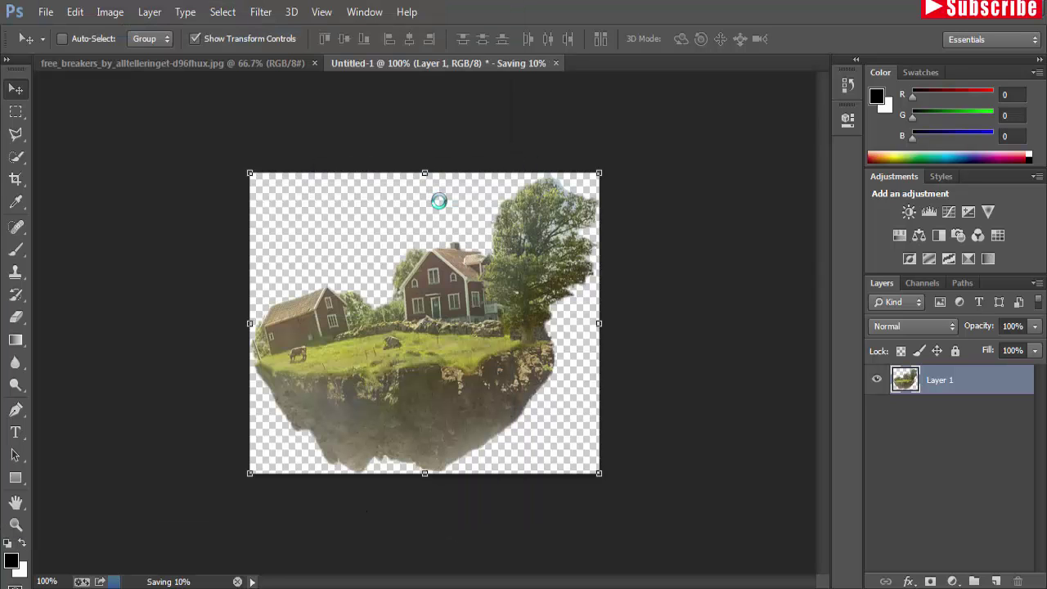
# Save another PNG copy of the floating island under the name island2.
pyautogui.click(46, 12)
pyautogui.click(80, 214)
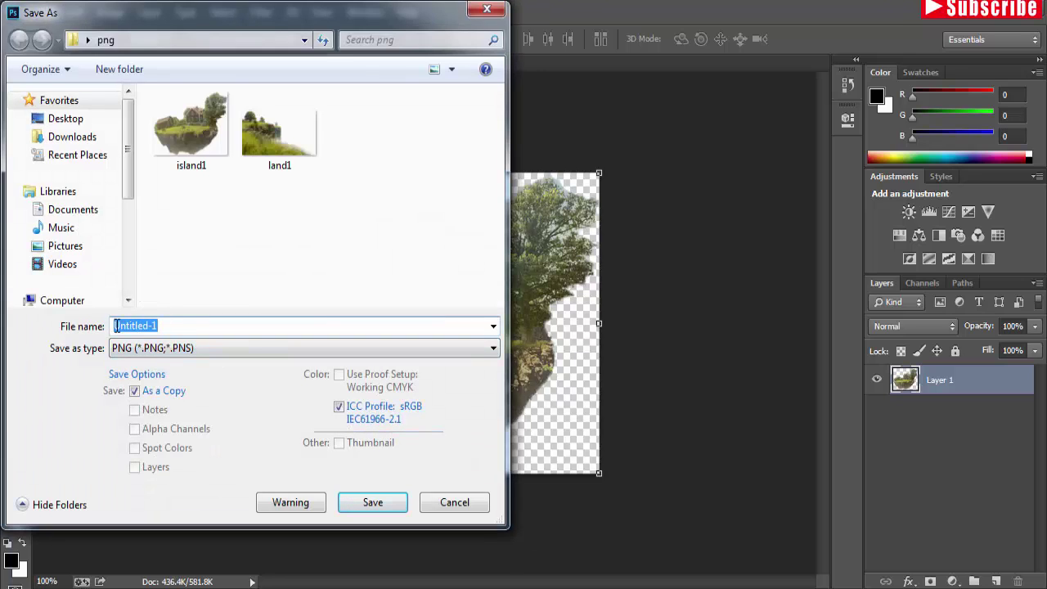
pyautogui.write('island')
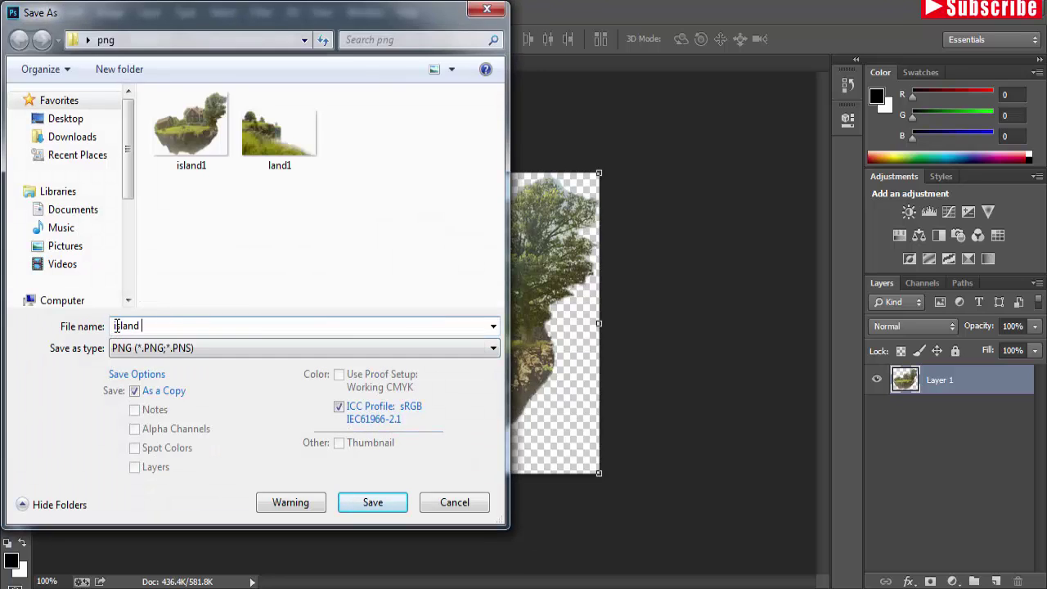
pyautogui.press('BackSpace')
pyautogui.write('2')
pyautogui.click(399, 500)
pyautogui.click(473, 200)
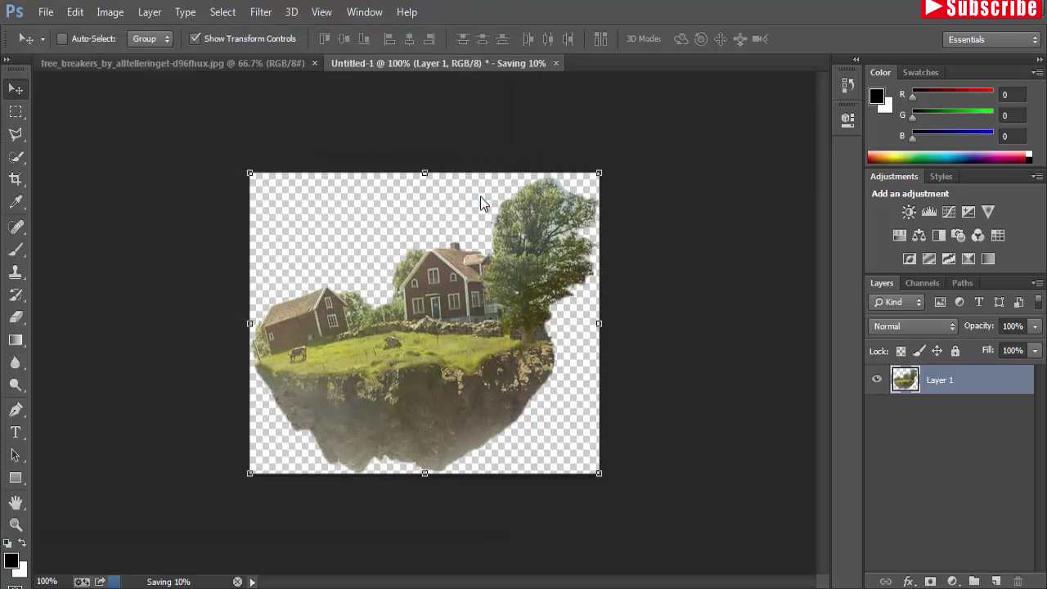
# Close the untitled floating island cutout document and return to the source image.
pyautogui.click(220, 64)
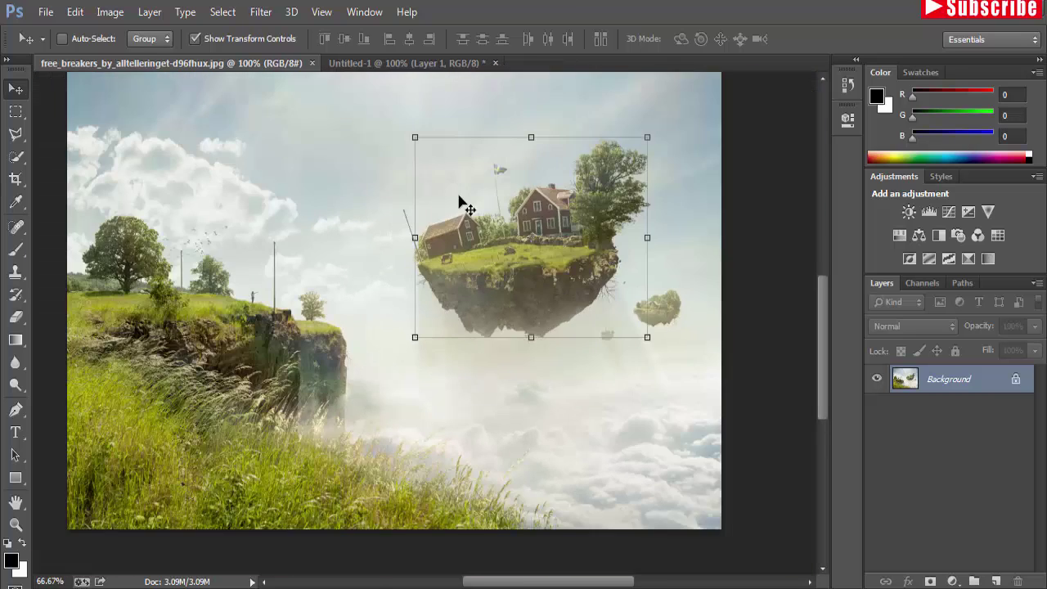
pyautogui.hotkey('ctrl', '-')
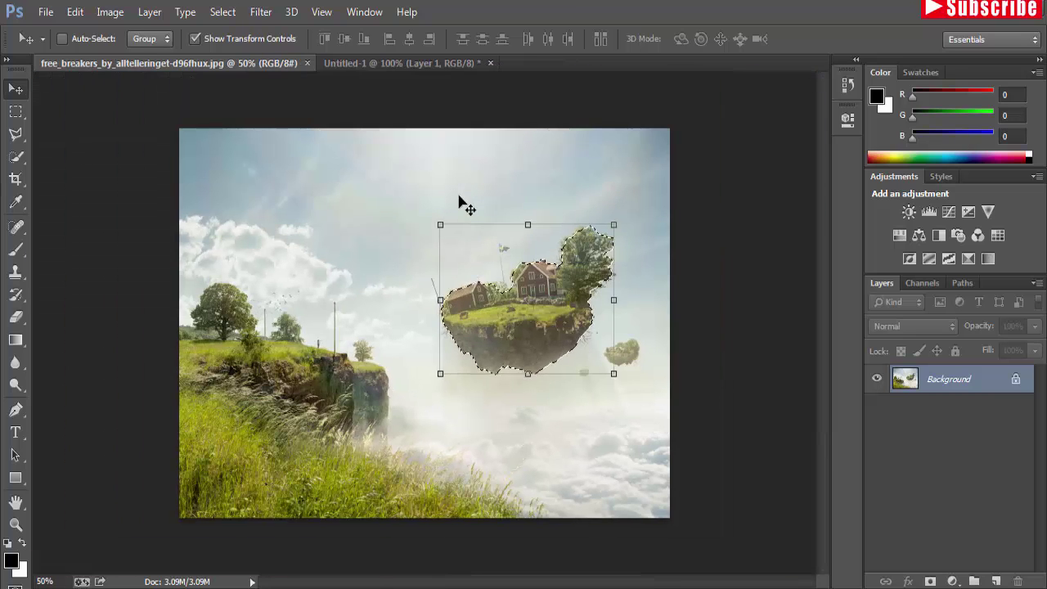
pyautogui.click(392, 63)
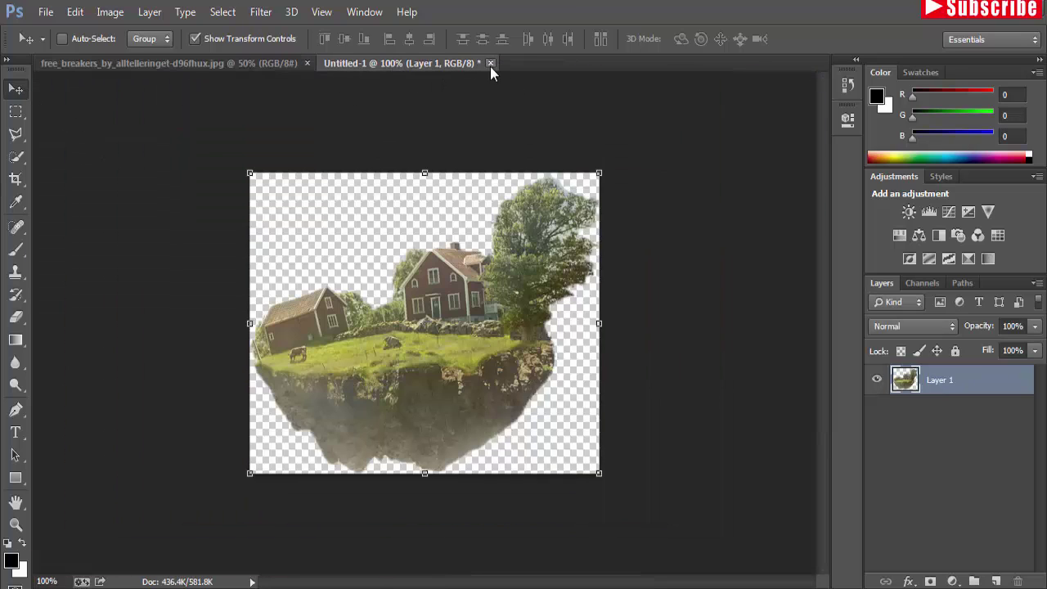
pyautogui.click(490, 63)
pyautogui.press('Escape')
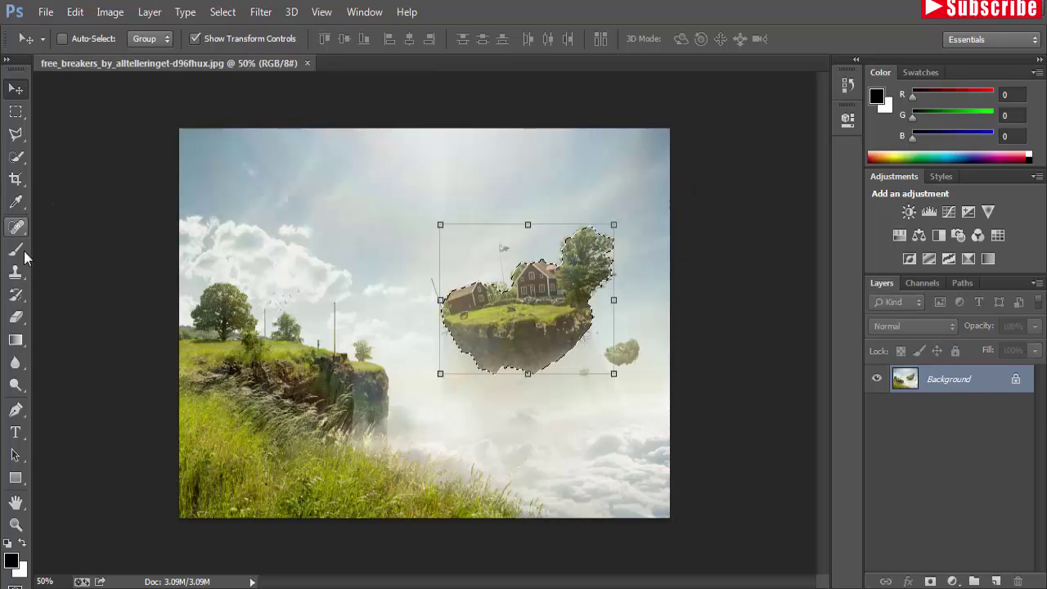
# Deselect the floating island and use the Clone Stamp to cover its large tree and the small islet beside it with sky.
pyautogui.click(24, 166)
pyautogui.click(15, 272)
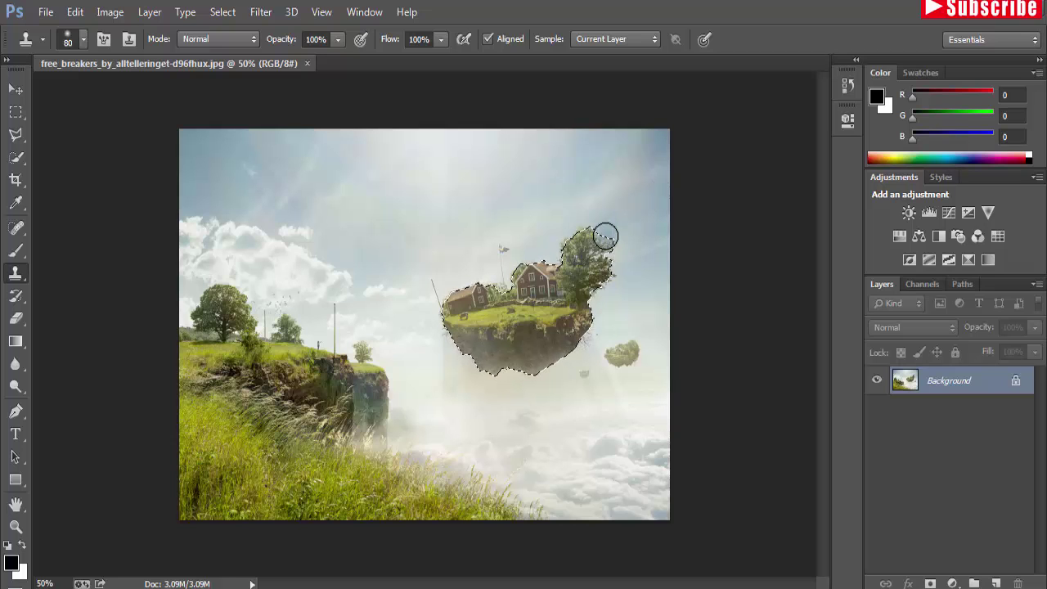
pyautogui.click(222, 11)
pyautogui.click(239, 46)
pyautogui.moveTo(608, 224)
pyautogui.mouseDown()
pyautogui.moveTo(604, 263)
pyautogui.moveTo(580, 295)
pyautogui.moveTo(585, 245)
pyautogui.moveTo(565, 282)
pyautogui.moveTo(599, 271)
pyautogui.moveTo(618, 359)
pyautogui.mouseUp()
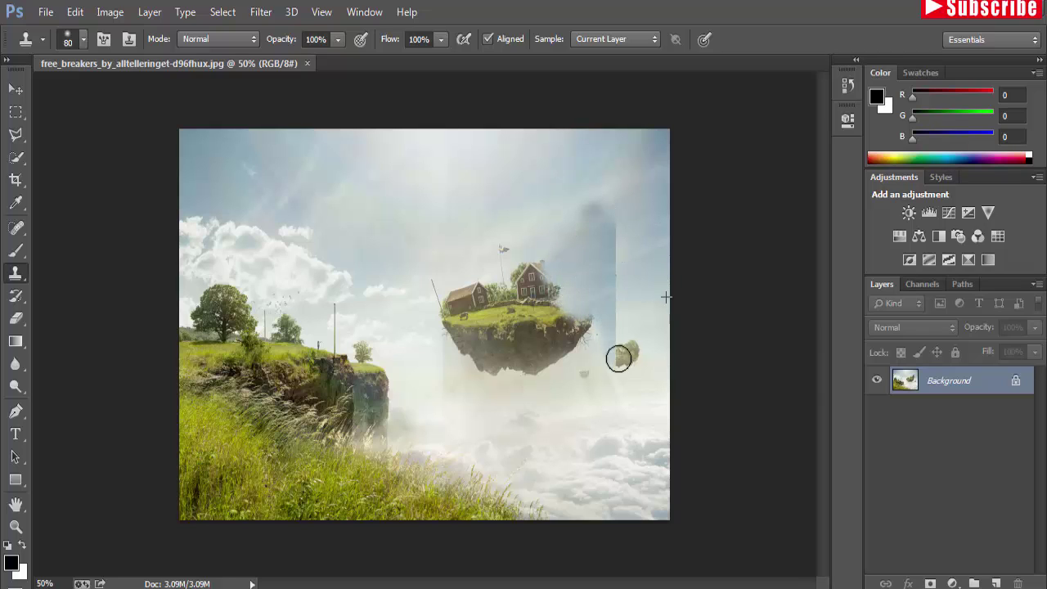
pyautogui.moveTo(650, 263)
pyautogui.mouseDown()
pyautogui.moveTo(630, 356)
pyautogui.moveTo(617, 219)
pyautogui.mouseUp()
# Clone sampled sky and clouds over the houses and the remaining rock of the floating island.
pyautogui.keyDown('alt'); pyautogui.click(507, 164); pyautogui.keyUp('alt')
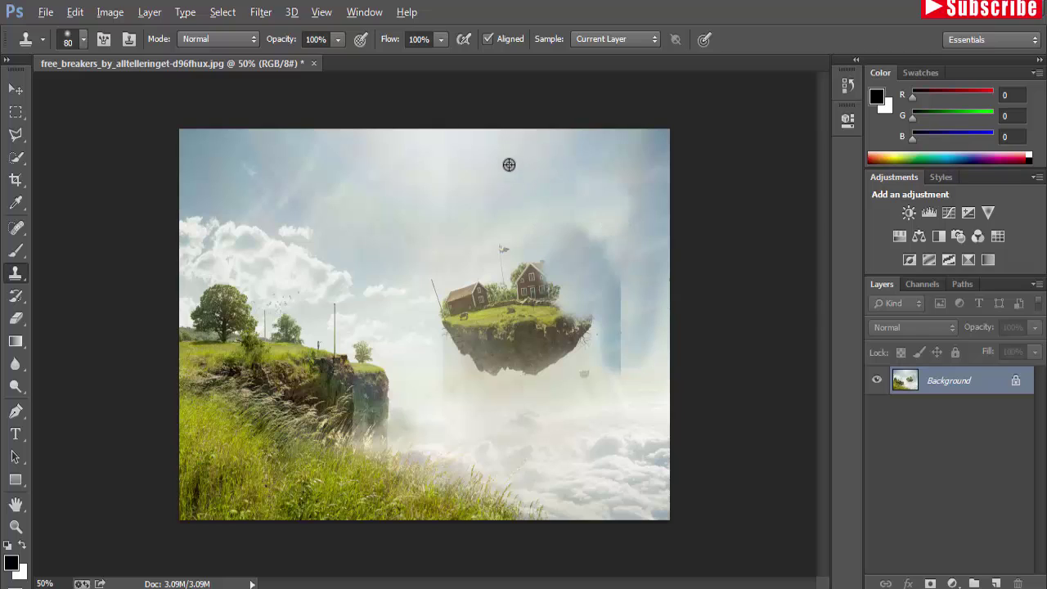
pyautogui.moveTo(488, 234)
pyautogui.mouseDown()
pyautogui.moveTo(495, 275)
pyautogui.moveTo(553, 270)
pyautogui.moveTo(447, 279)
pyautogui.moveTo(467, 308)
pyautogui.moveTo(582, 255)
pyautogui.moveTo(621, 261)
pyautogui.moveTo(562, 287)
pyautogui.moveTo(575, 307)
pyautogui.moveTo(563, 328)
pyautogui.moveTo(568, 357)
pyautogui.moveTo(484, 336)
pyautogui.moveTo(522, 301)
pyautogui.moveTo(564, 316)
pyautogui.moveTo(627, 292)
pyautogui.moveTo(667, 324)
pyautogui.moveTo(643, 235)
pyautogui.mouseUp()
pyautogui.keyDown('alt'); pyautogui.click(586, 206); pyautogui.keyUp('alt')
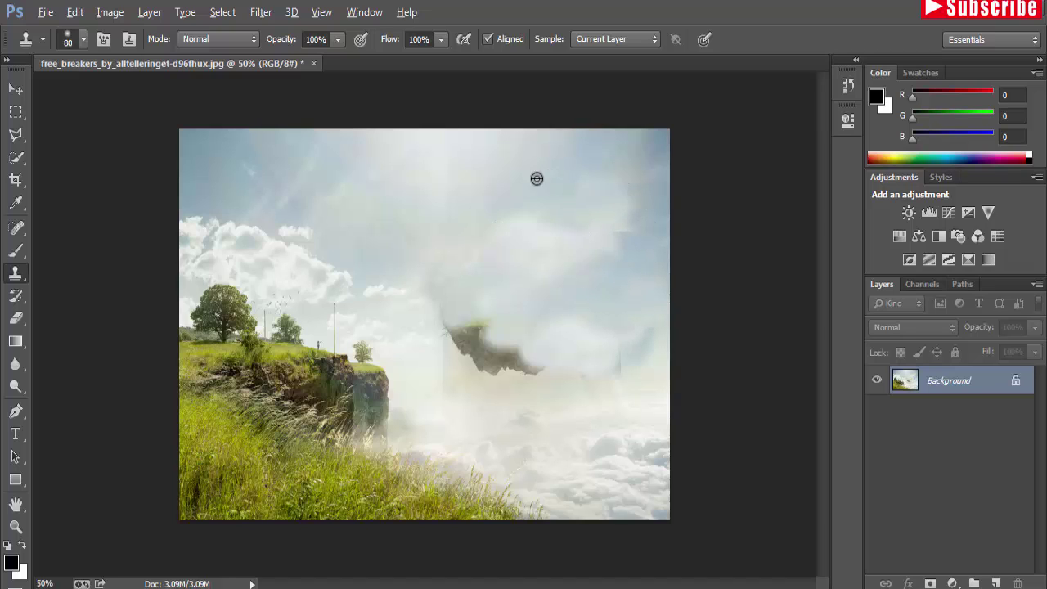
pyautogui.moveTo(623, 171)
pyautogui.mouseDown()
pyautogui.moveTo(645, 155)
pyautogui.moveTo(628, 220)
pyautogui.moveTo(598, 248)
pyautogui.moveTo(591, 276)
pyautogui.mouseUp()
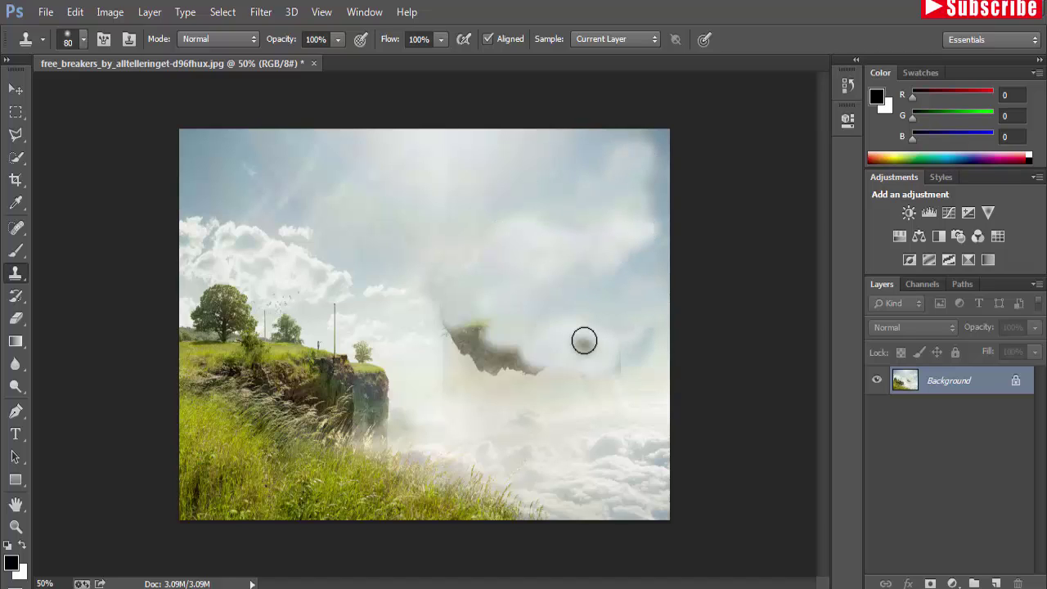
pyautogui.moveTo(556, 402)
pyautogui.mouseDown()
pyautogui.moveTo(447, 373)
pyautogui.moveTo(439, 346)
pyautogui.moveTo(508, 308)
pyautogui.moveTo(565, 339)
pyautogui.moveTo(509, 304)
pyautogui.moveTo(512, 292)
pyautogui.moveTo(458, 295)
pyautogui.mouseUp()
# Clone clouds over the cliff, trees and grassy meadow until the whole image is sky.
pyautogui.moveTo(555, 481)
pyautogui.mouseDown()
pyautogui.moveTo(479, 497)
pyautogui.moveTo(503, 498)
pyautogui.moveTo(479, 483)
pyautogui.moveTo(418, 477)
pyautogui.moveTo(493, 512)
pyautogui.moveTo(386, 489)
pyautogui.moveTo(404, 456)
pyautogui.moveTo(481, 512)
pyautogui.mouseUp()
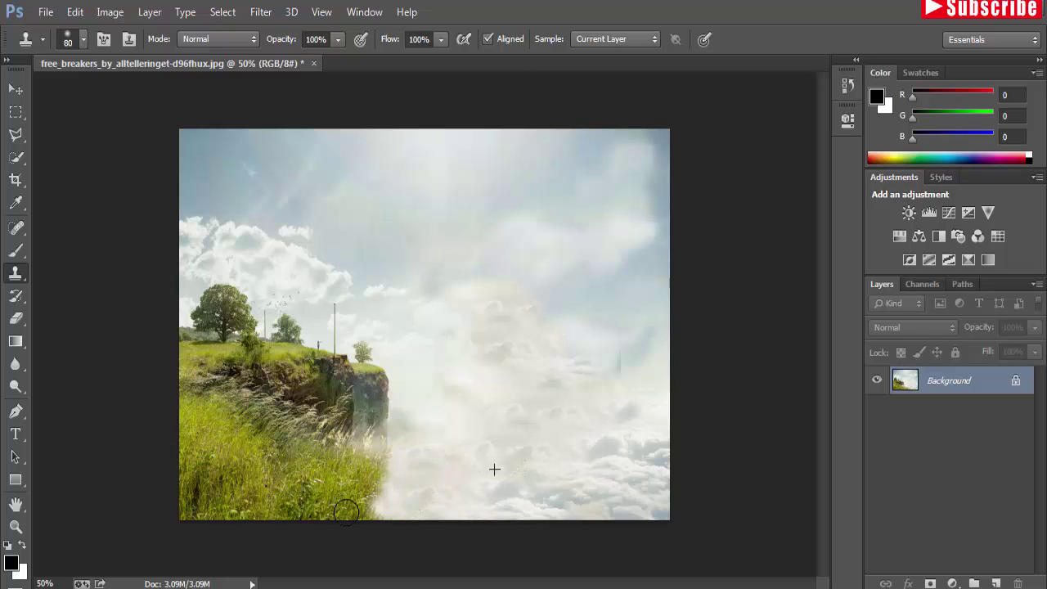
pyautogui.moveTo(346, 511)
pyautogui.mouseDown()
pyautogui.moveTo(387, 460)
pyautogui.moveTo(370, 500)
pyautogui.moveTo(384, 389)
pyautogui.moveTo(414, 452)
pyautogui.moveTo(428, 426)
pyautogui.moveTo(360, 362)
pyautogui.moveTo(357, 340)
pyautogui.moveTo(356, 447)
pyautogui.moveTo(370, 408)
pyautogui.moveTo(346, 495)
pyautogui.moveTo(291, 501)
pyautogui.moveTo(433, 502)
pyautogui.mouseUp()
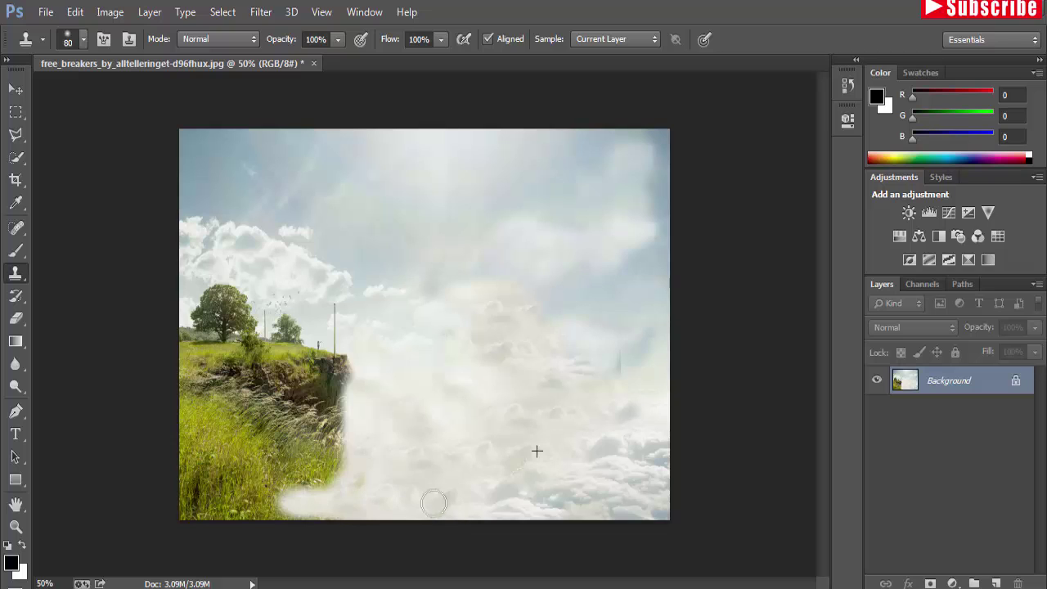
pyautogui.keyDown('alt'); pyautogui.click(521, 455); pyautogui.keyUp('alt')
pyautogui.moveTo(339, 478)
pyautogui.mouseDown()
pyautogui.moveTo(350, 355)
pyautogui.moveTo(335, 341)
pyautogui.moveTo(299, 470)
pyautogui.moveTo(346, 371)
pyautogui.moveTo(308, 365)
pyautogui.moveTo(372, 370)
pyautogui.moveTo(373, 378)
pyautogui.moveTo(327, 343)
pyautogui.mouseUp()
pyautogui.moveTo(342, 489)
pyautogui.mouseDown()
pyautogui.moveTo(317, 514)
pyautogui.moveTo(286, 507)
pyautogui.moveTo(259, 321)
pyautogui.moveTo(278, 403)
pyautogui.moveTo(284, 319)
pyautogui.moveTo(272, 298)
pyautogui.moveTo(213, 281)
pyautogui.moveTo(251, 316)
pyautogui.moveTo(190, 328)
pyautogui.moveTo(243, 340)
pyautogui.moveTo(163, 337)
pyautogui.moveTo(256, 352)
pyautogui.moveTo(175, 381)
pyautogui.moveTo(228, 368)
pyautogui.moveTo(176, 344)
pyautogui.moveTo(209, 386)
pyautogui.moveTo(385, 386)
pyautogui.moveTo(473, 435)
pyautogui.moveTo(522, 305)
pyautogui.mouseUp()
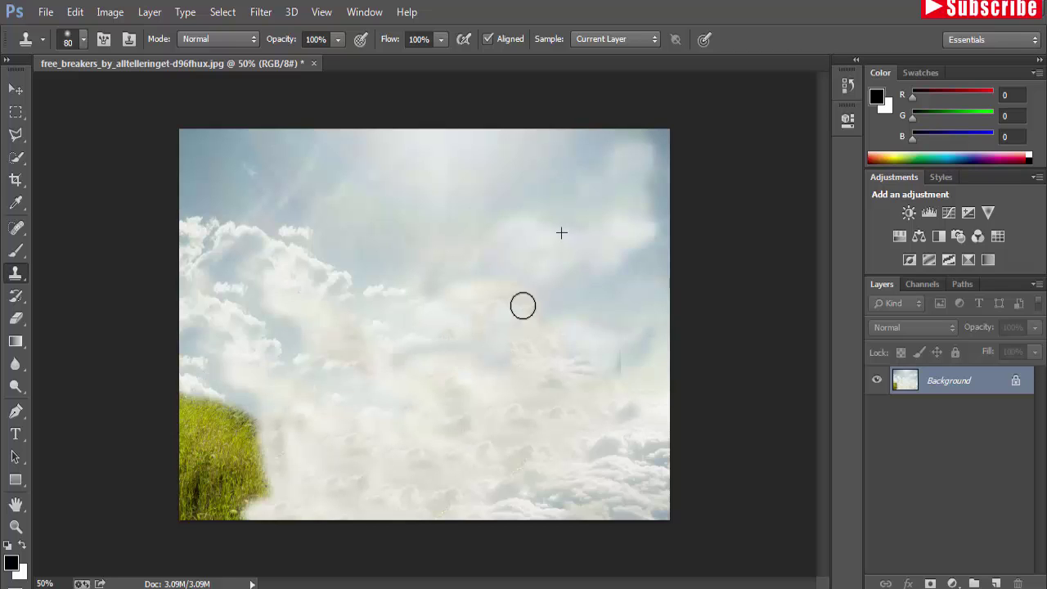
pyautogui.keyDown('alt'); pyautogui.click(315, 255); pyautogui.keyUp('alt')
pyautogui.moveTo(278, 425)
pyautogui.mouseDown()
pyautogui.moveTo(233, 418)
pyautogui.moveTo(192, 441)
pyautogui.moveTo(290, 481)
pyautogui.moveTo(275, 509)
pyautogui.moveTo(182, 369)
pyautogui.moveTo(573, 478)
pyautogui.mouseUp()
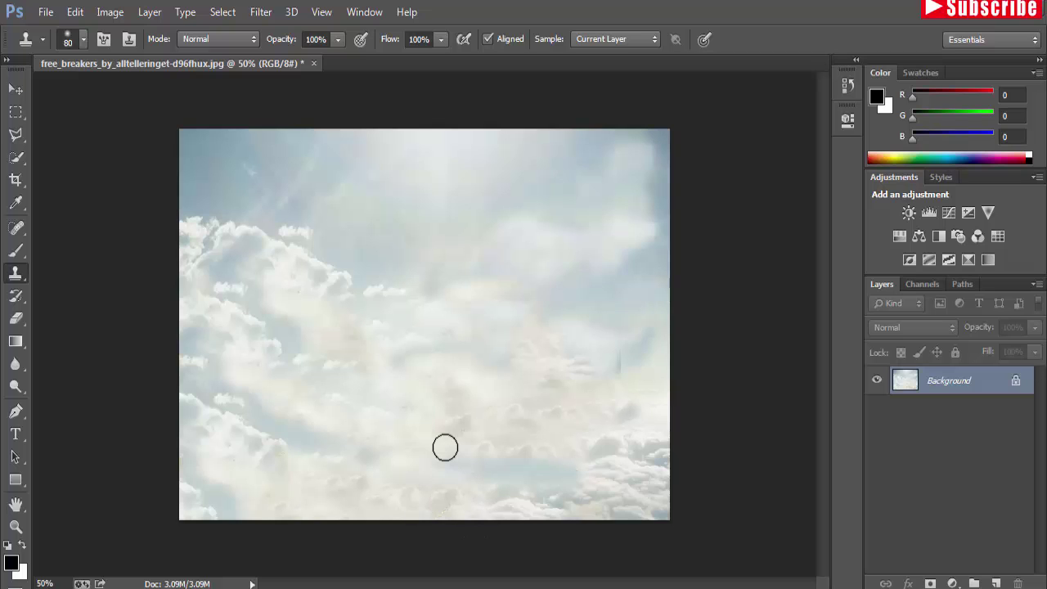
# Save the cleaned sky background as a PNG named cloud in the png folder.
pyautogui.click(16, 88)
pyautogui.click(46, 12)
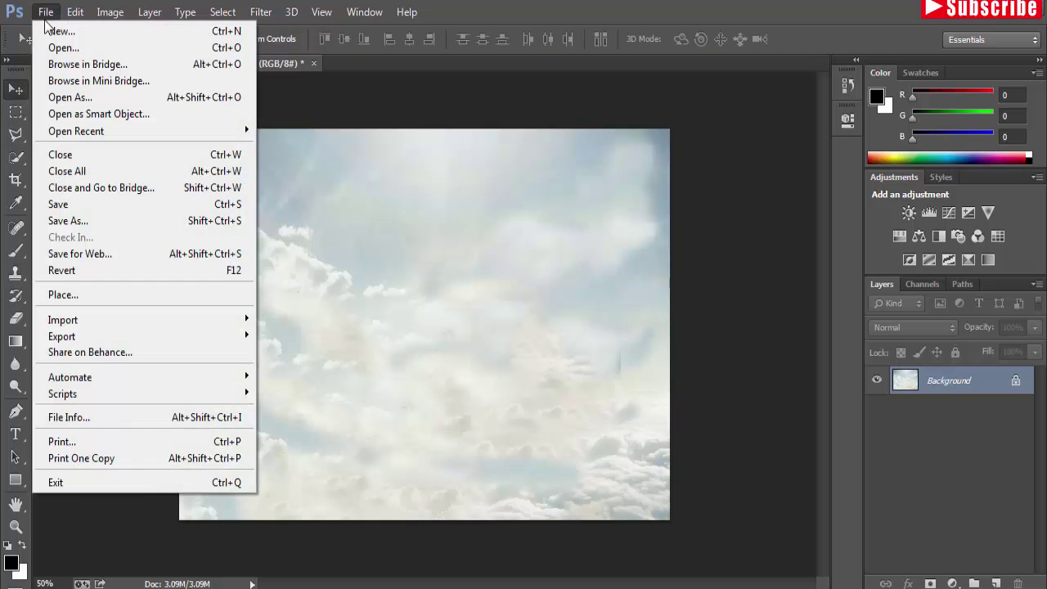
pyautogui.click(76, 225)
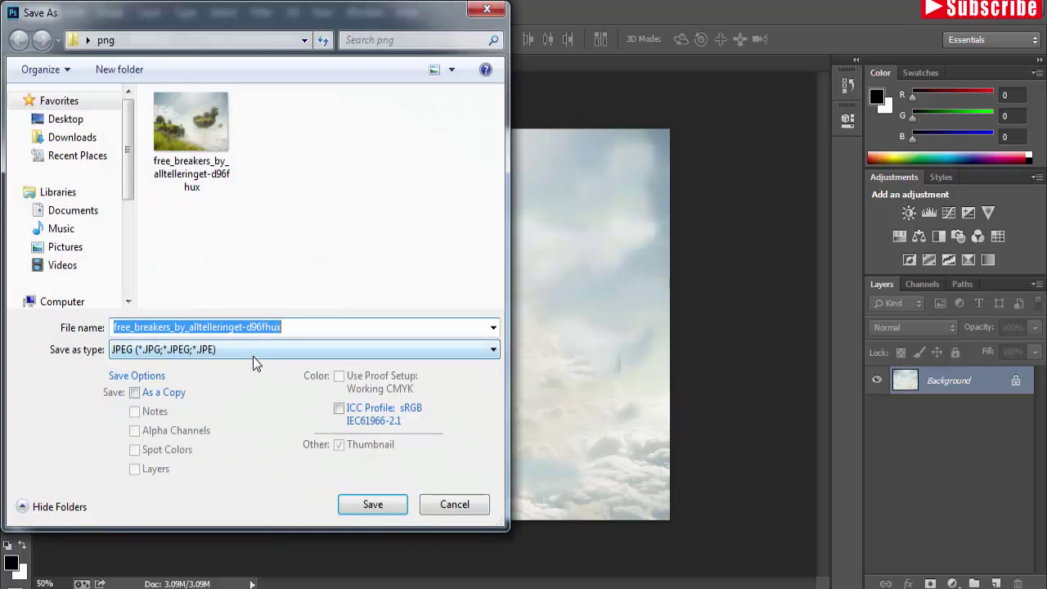
pyautogui.click(252, 349)
pyautogui.click(200, 273)
pyautogui.doubleClick(210, 327)
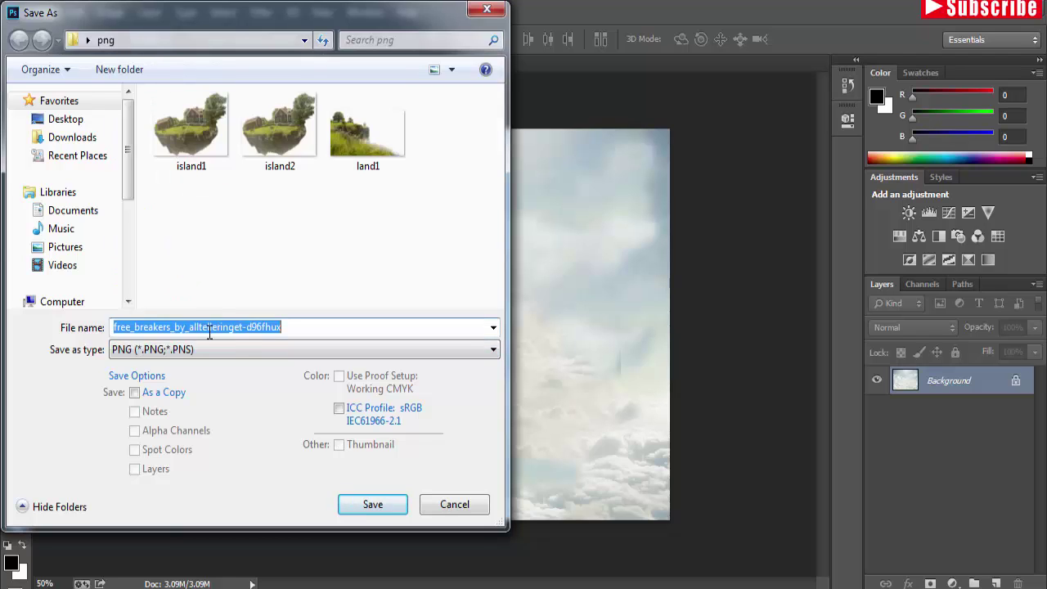
pyautogui.write('cloud')
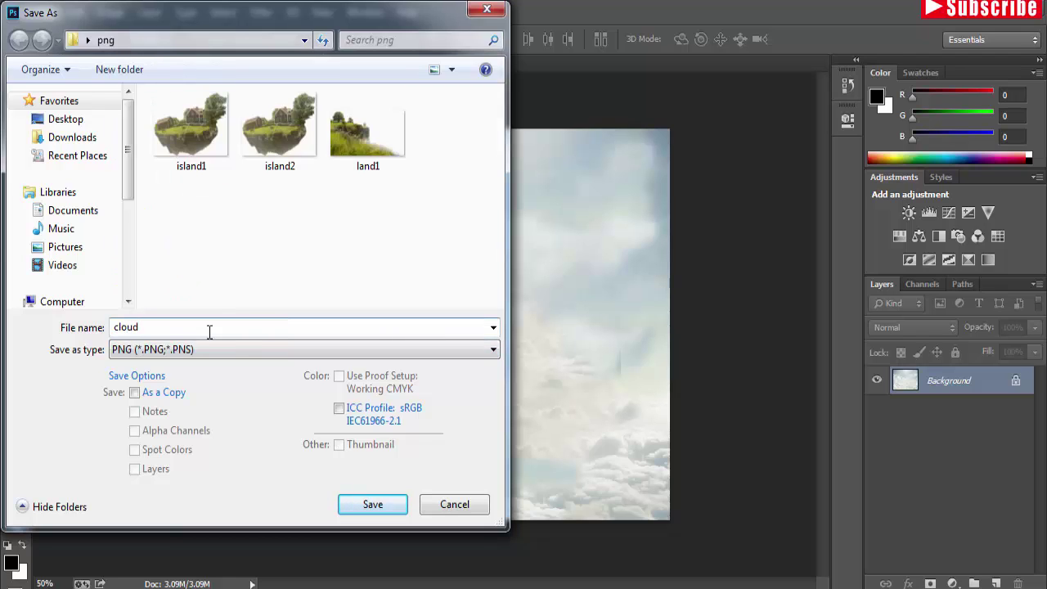
pyautogui.click(368, 502)
pyautogui.click(453, 202)
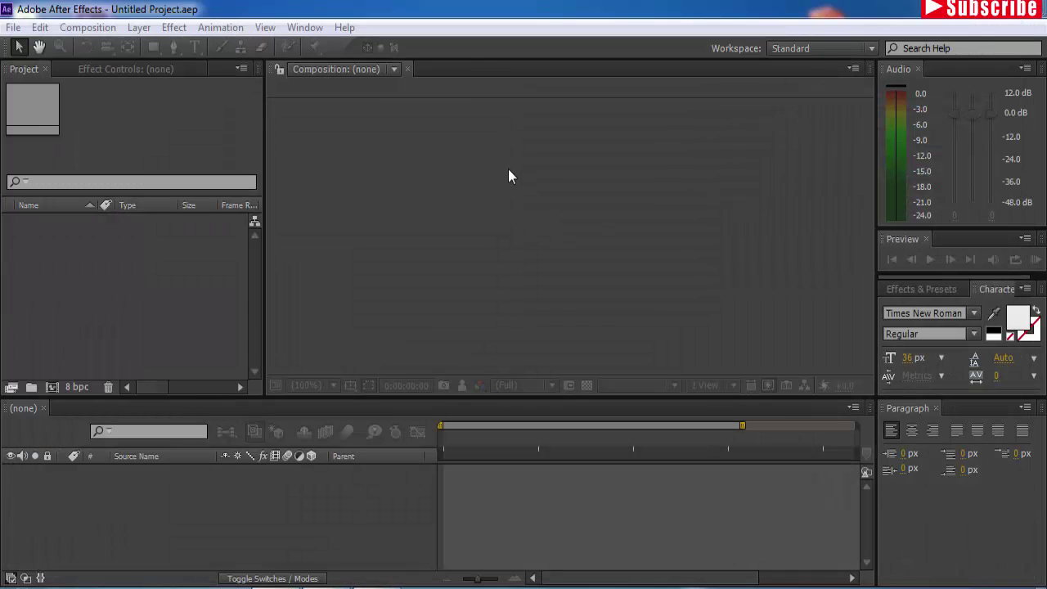
# In After Effects, create a composition named flying island with the HDV/HDTV 720 29.97 preset and a 10-second duration.
pyautogui.click(508, 176)
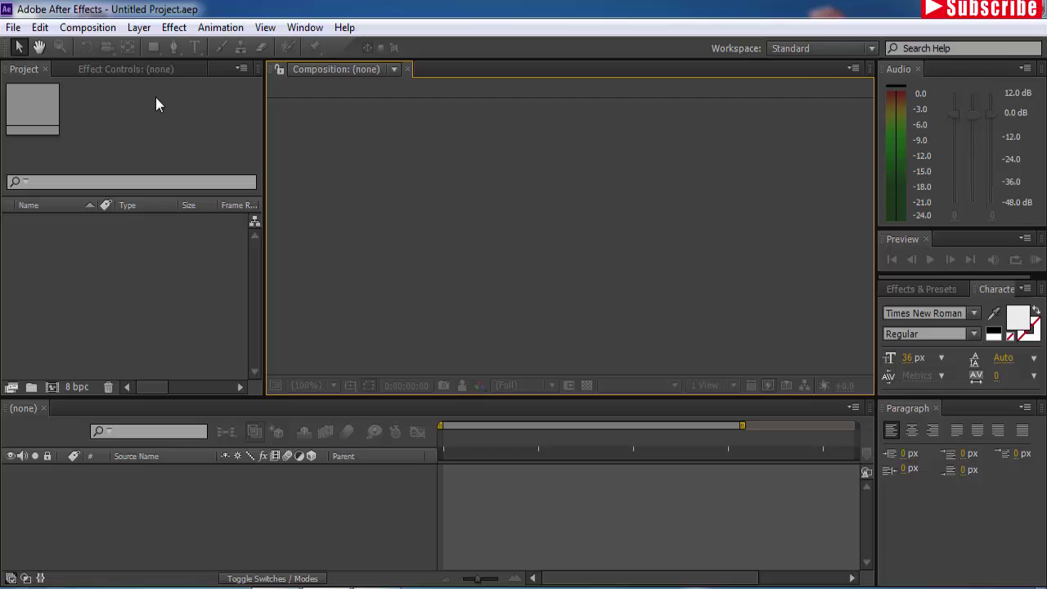
pyautogui.click(84, 29)
pyautogui.click(90, 48)
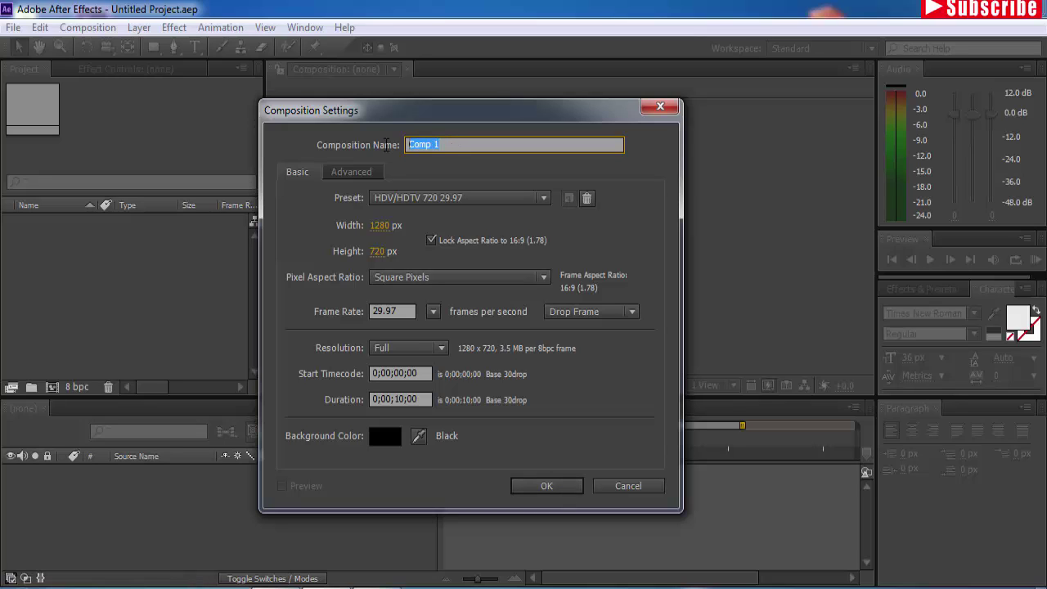
pyautogui.write('flying island')
pyautogui.click(549, 489)
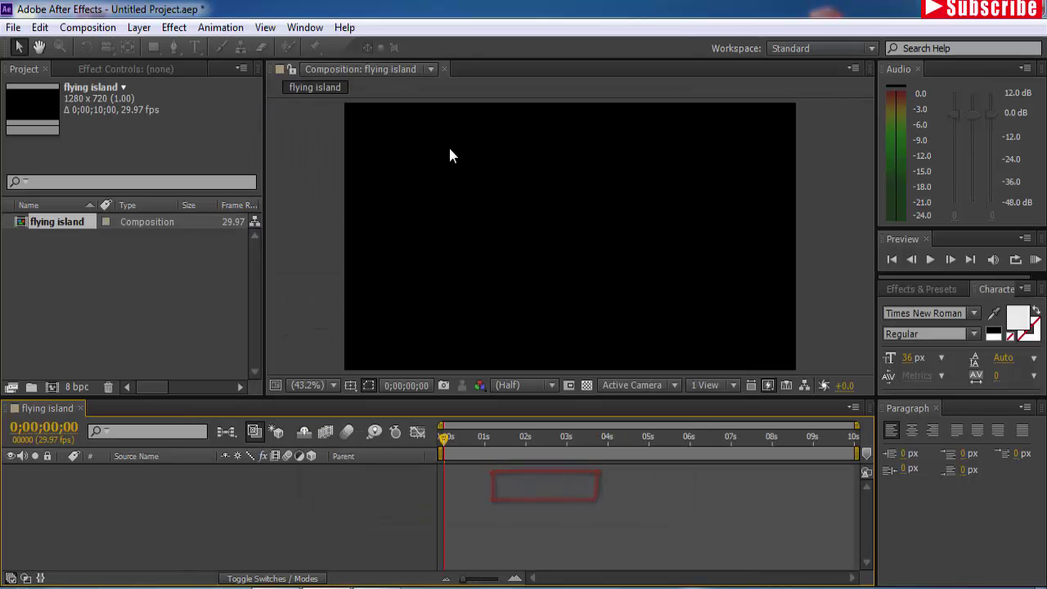
# Import the cloud, island1, island2 and land1 PNG files from the png folder as footage.
pyautogui.click(13, 28)
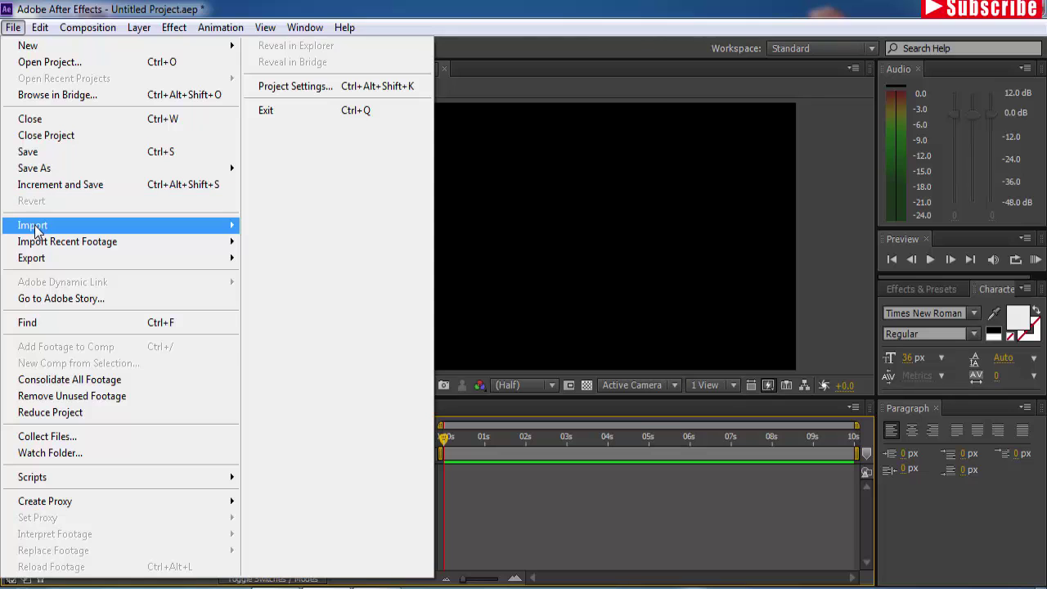
pyautogui.moveTo(40, 227)
pyautogui.click(291, 251)
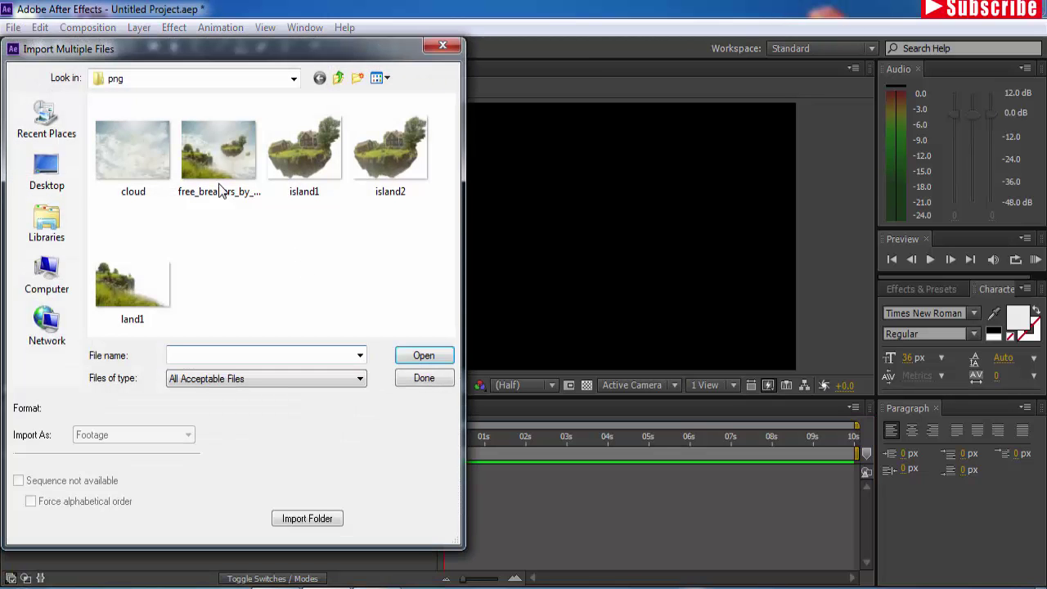
pyautogui.click(136, 159)
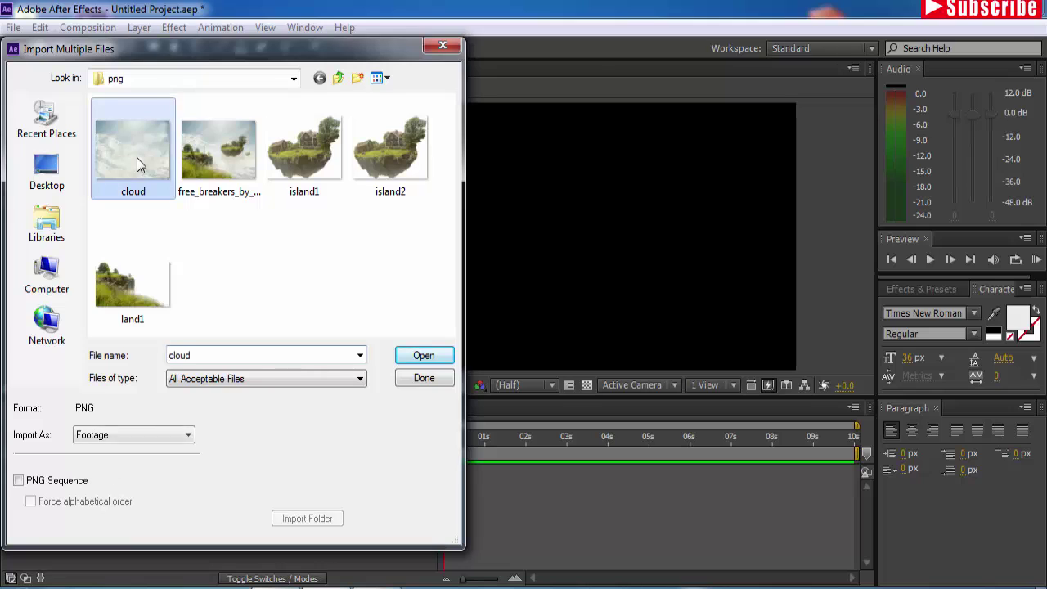
pyautogui.keyDown('ctrl'); pyautogui.click(304, 147); pyautogui.keyUp('ctrl')
pyautogui.keyDown('ctrl'); pyautogui.click(390, 148); pyautogui.keyUp('ctrl')
pyautogui.keyDown('ctrl'); pyautogui.click(133, 282); pyautogui.keyUp('ctrl')
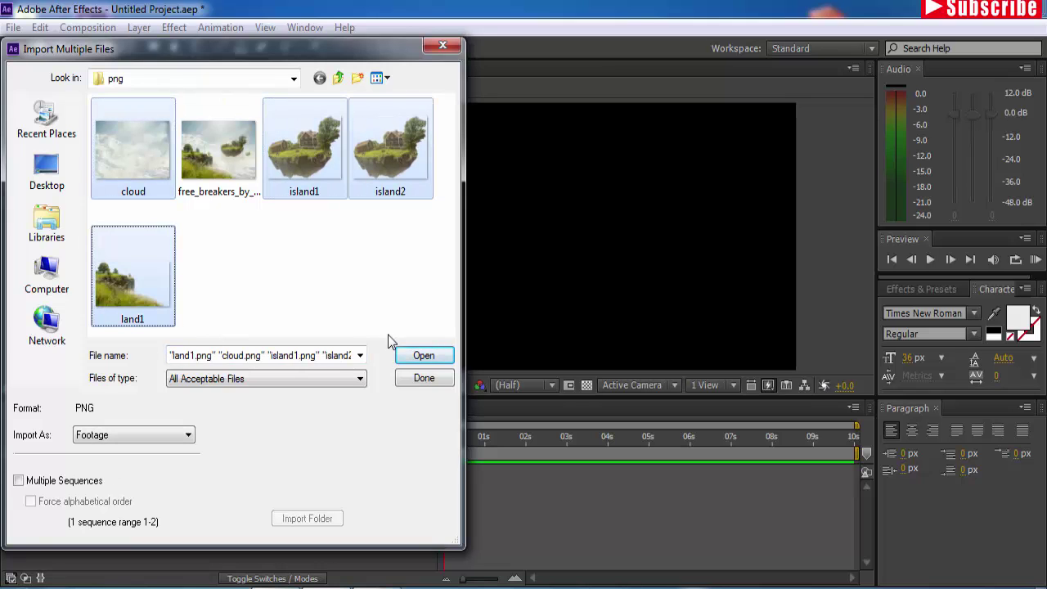
pyautogui.click(424, 357)
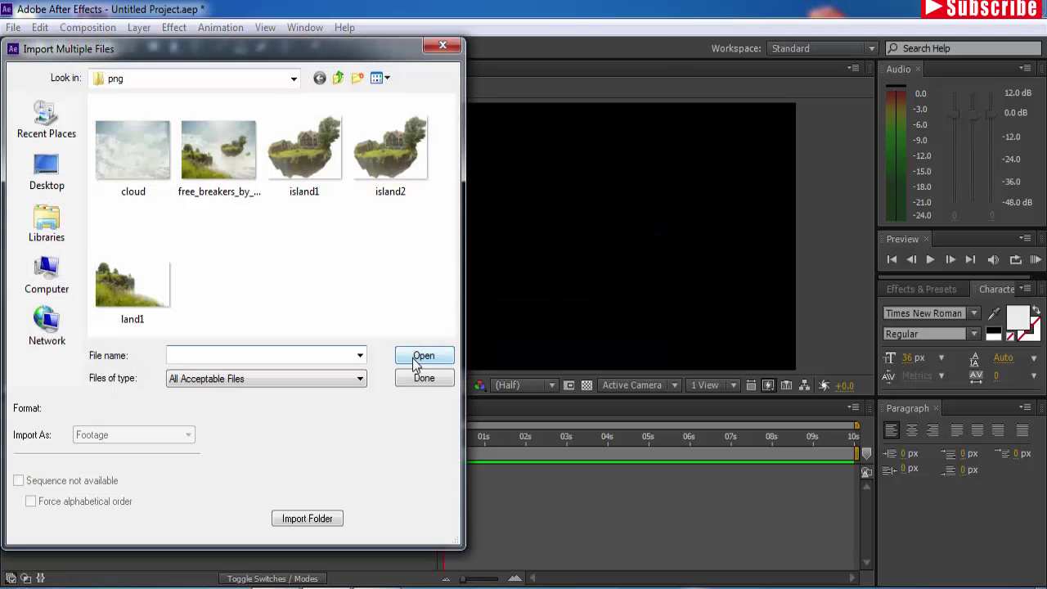
pyautogui.click(440, 50)
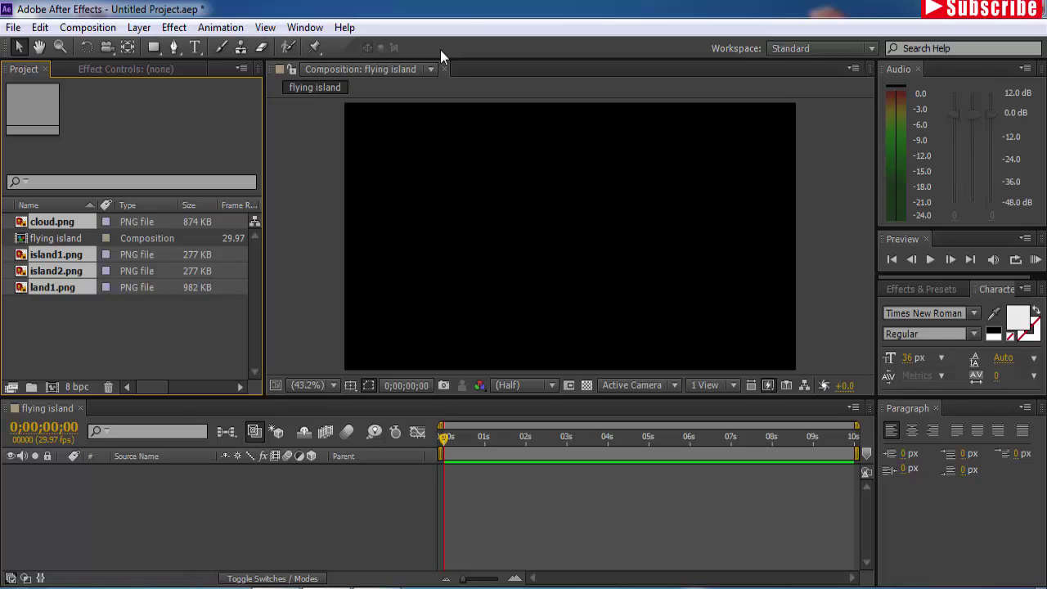
# Add cloud.png to the flying island timeline as the background and place island1.png above it.
pyautogui.click(57, 235)
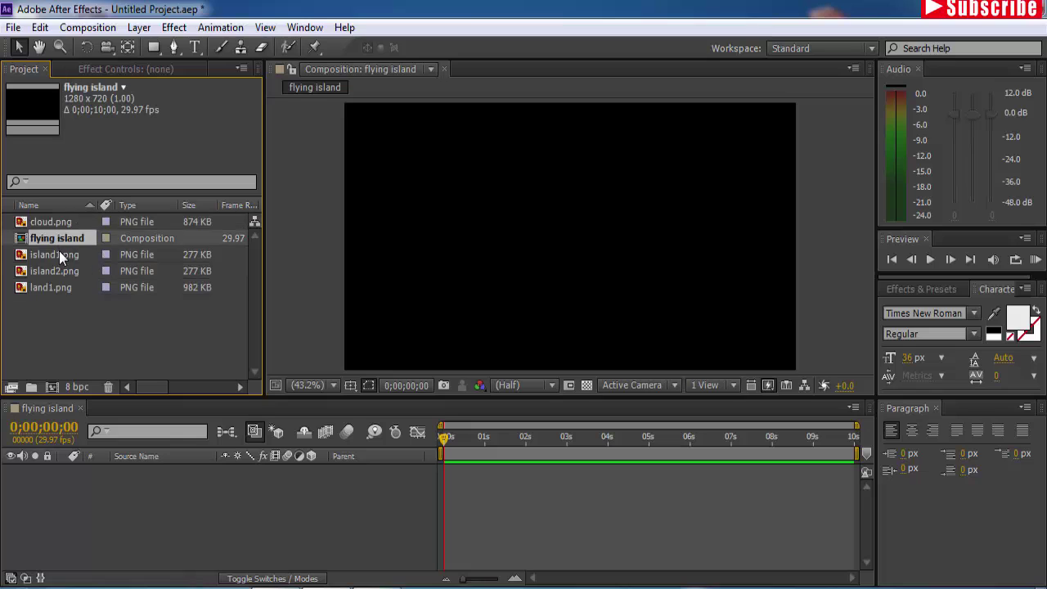
pyautogui.click(60, 254)
pyautogui.moveTo(58, 222); pyautogui.dragTo(188, 472)
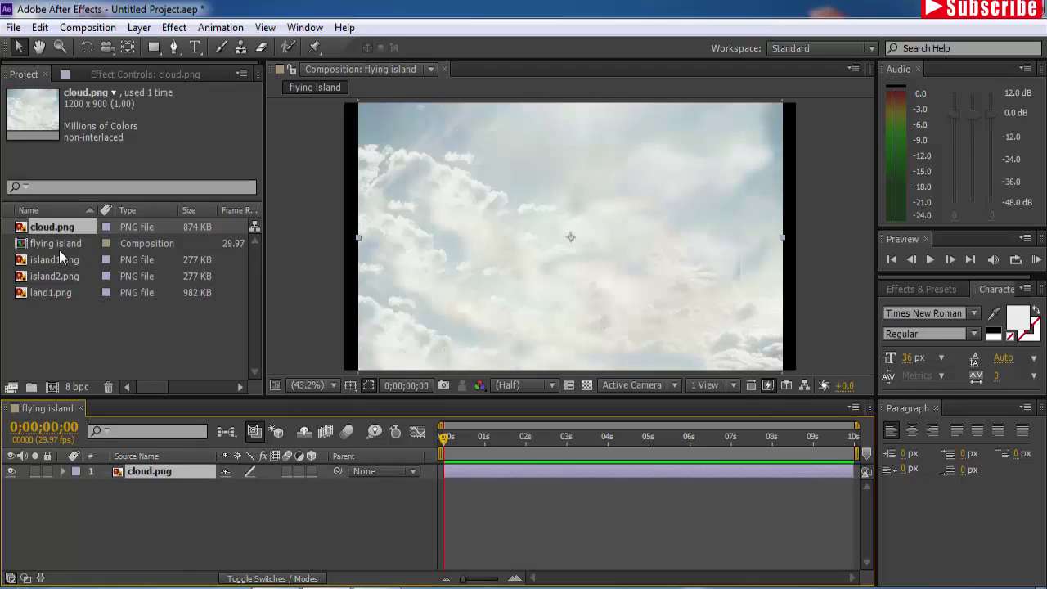
pyautogui.click(49, 293)
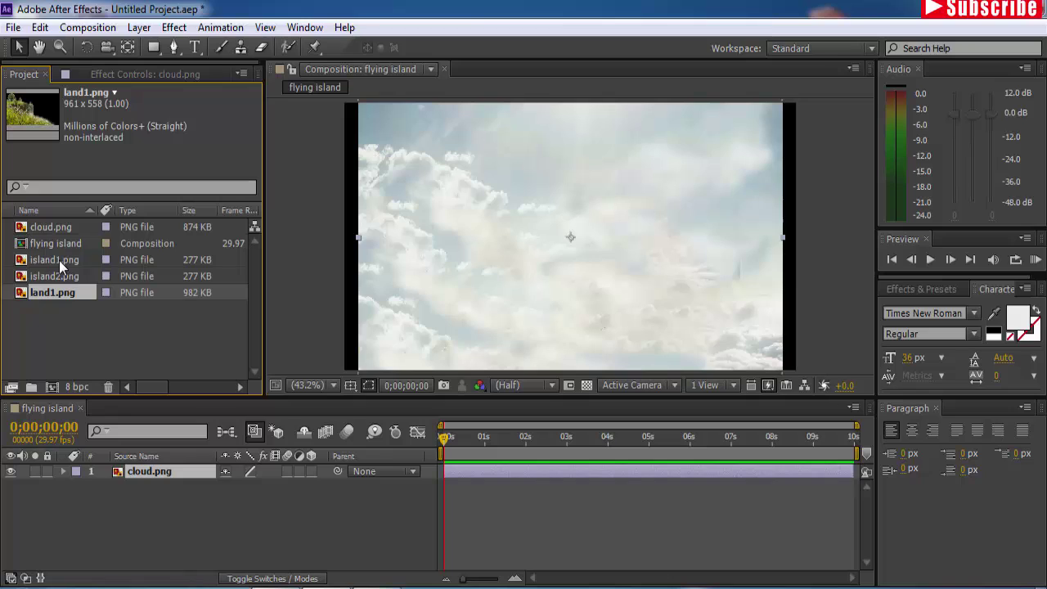
pyautogui.click(59, 260)
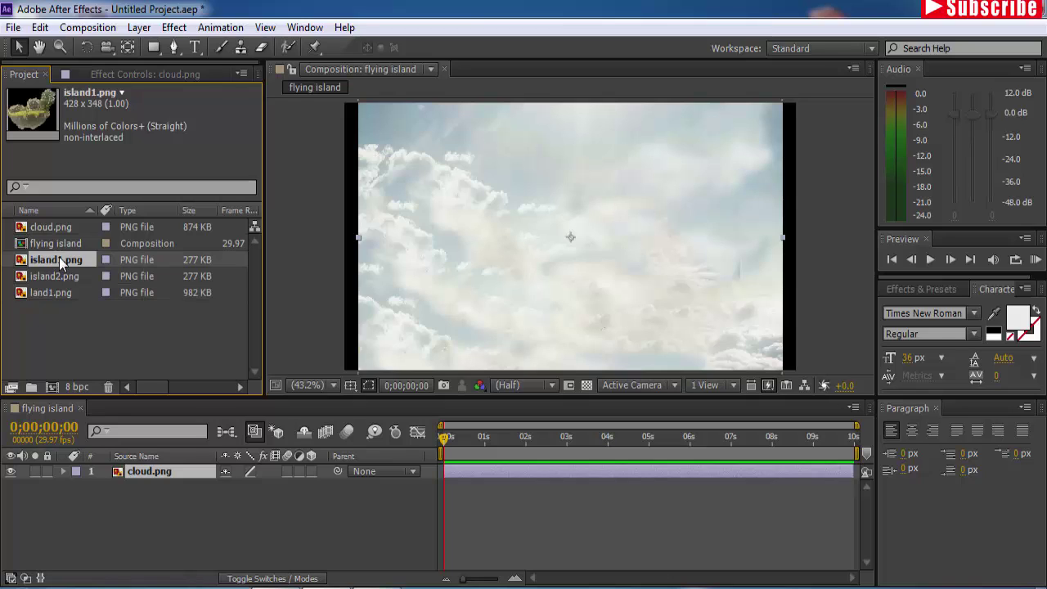
pyautogui.moveTo(59, 260); pyautogui.dragTo(174, 466)
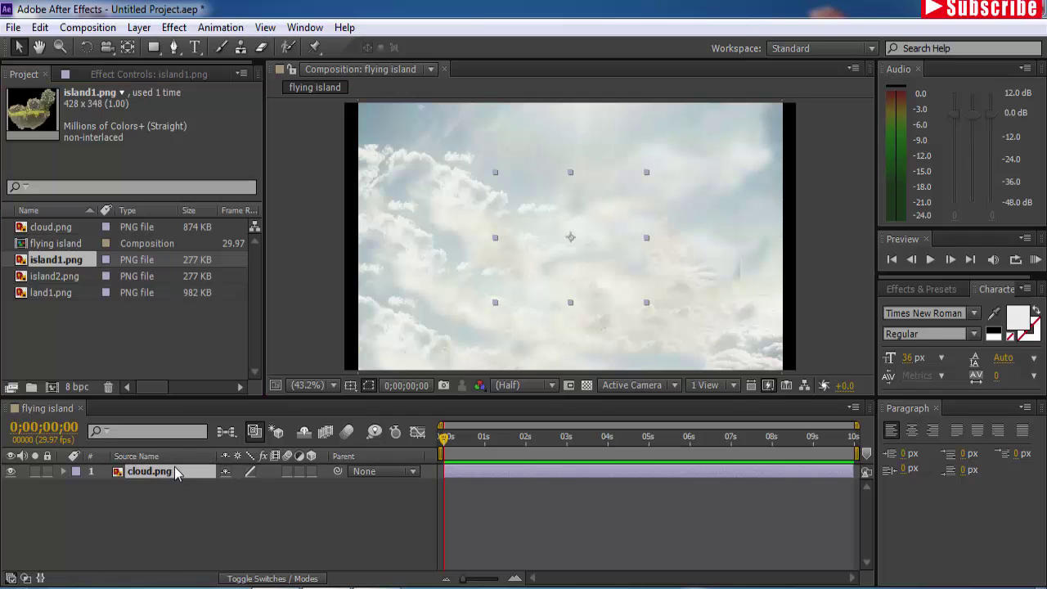
# Stack island2.png and land1.png above island1.png in the timeline, with land1.png on top, and select the cloud.png layer.
pyautogui.moveTo(61, 275); pyautogui.dragTo(191, 469)
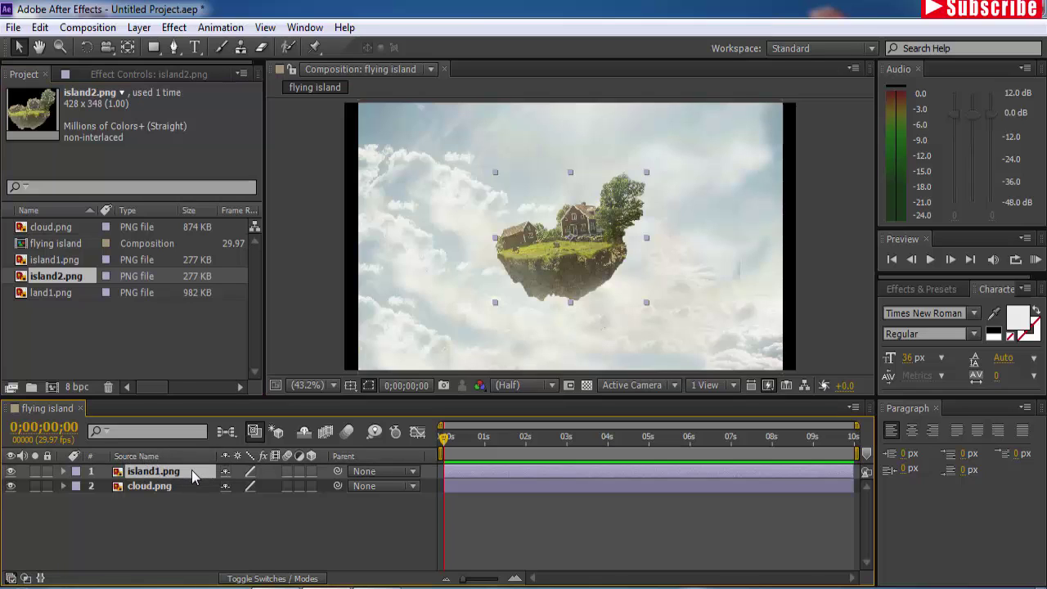
pyautogui.click(51, 292)
pyautogui.moveTo(49, 292); pyautogui.dragTo(166, 471)
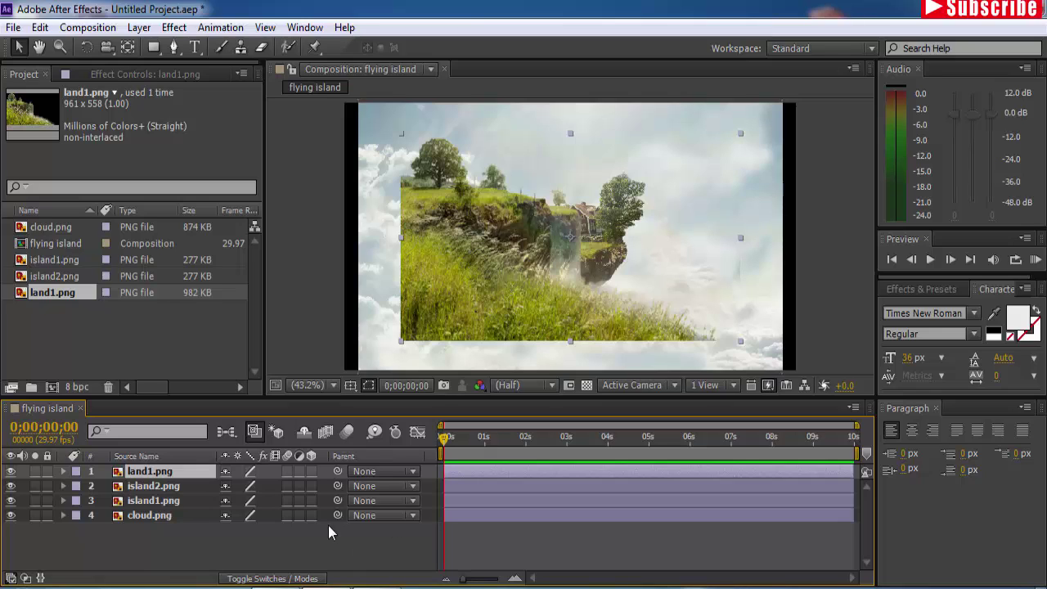
pyautogui.click(142, 514)
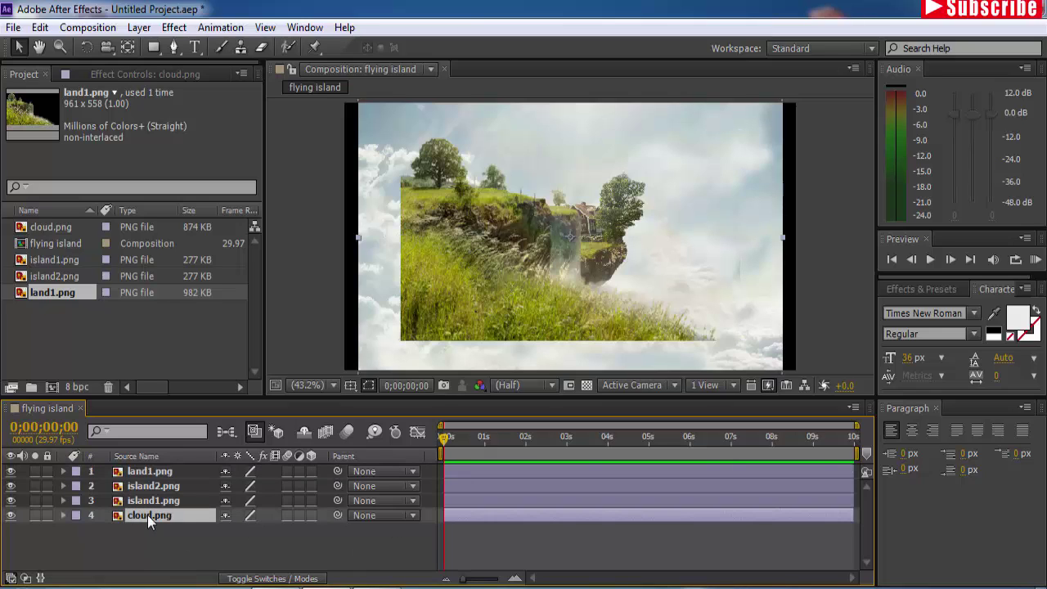
# Narrow the cloud.png layer and scale it down to a small rectangle at the centre of the frame.
pyautogui.click(783, 106)
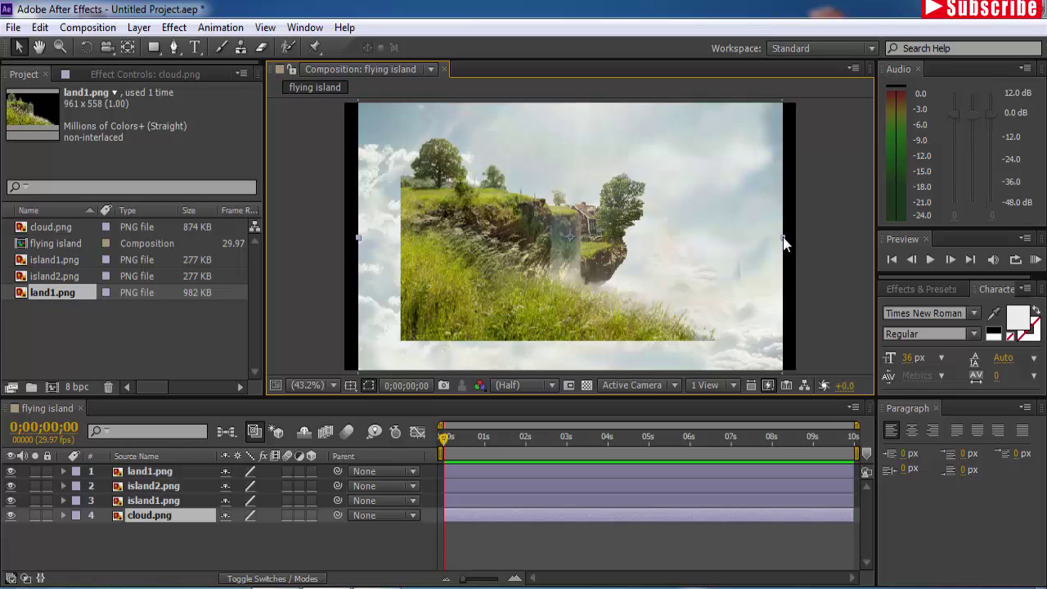
pyautogui.moveTo(784, 243); pyautogui.dragTo(765, 247)
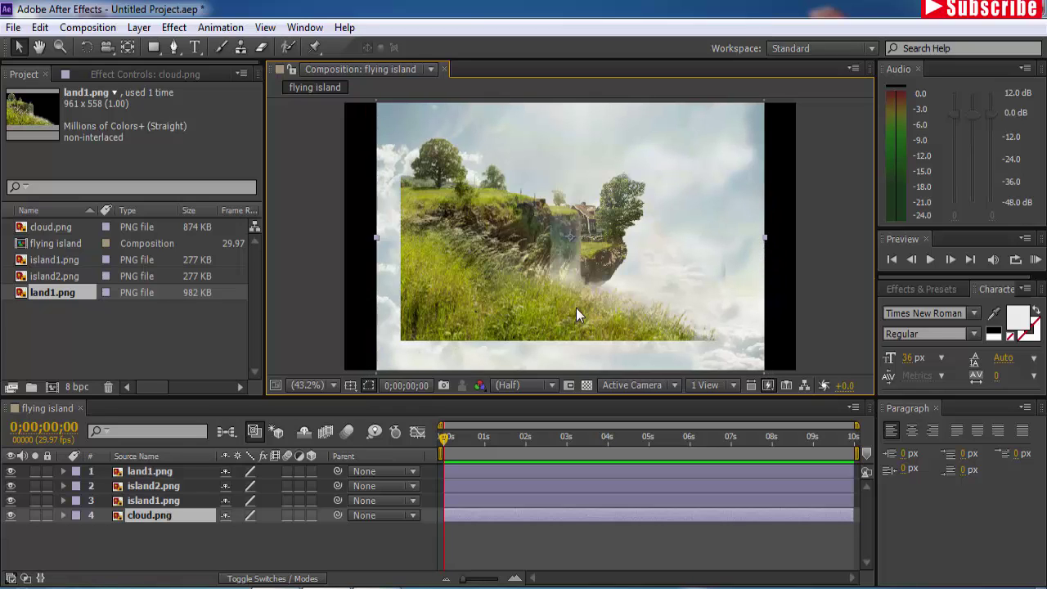
pyautogui.press(',')
pyautogui.press(',')
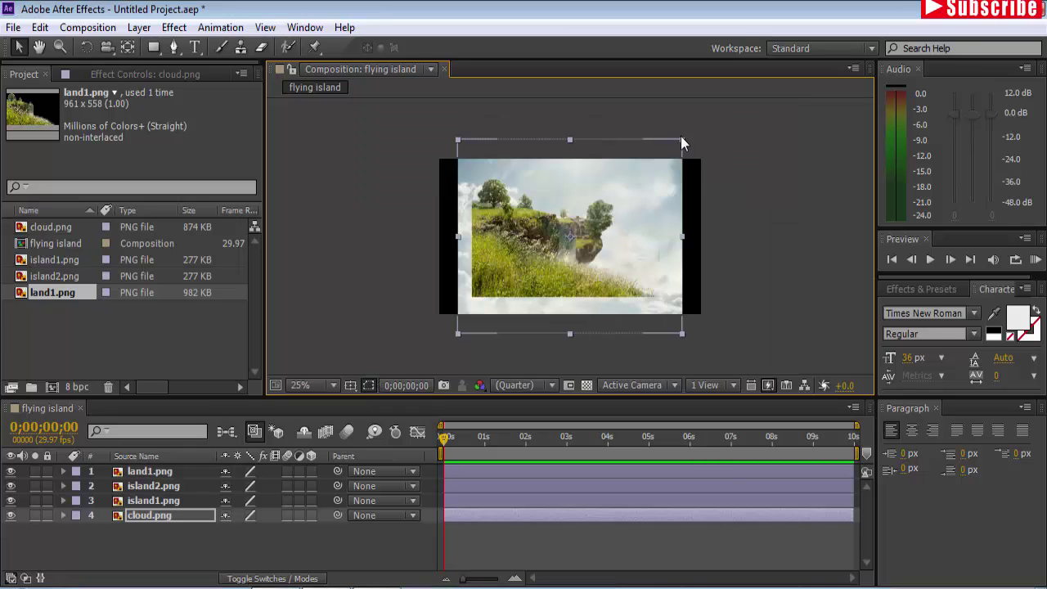
pyautogui.moveTo(681, 140); pyautogui.dragTo(603, 217)
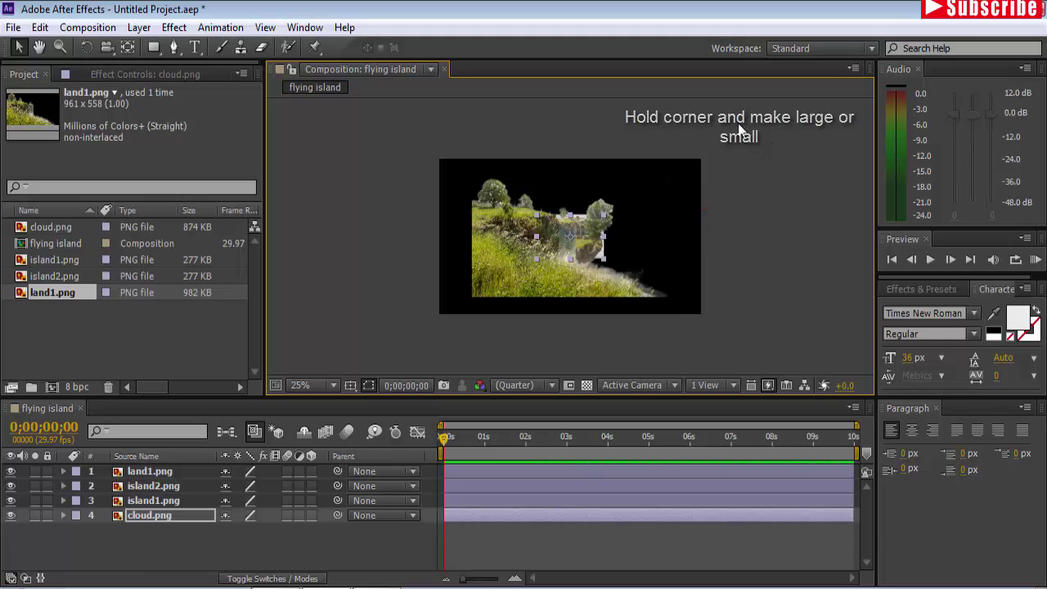
pyautogui.click(312, 384)
pyautogui.click(322, 235)
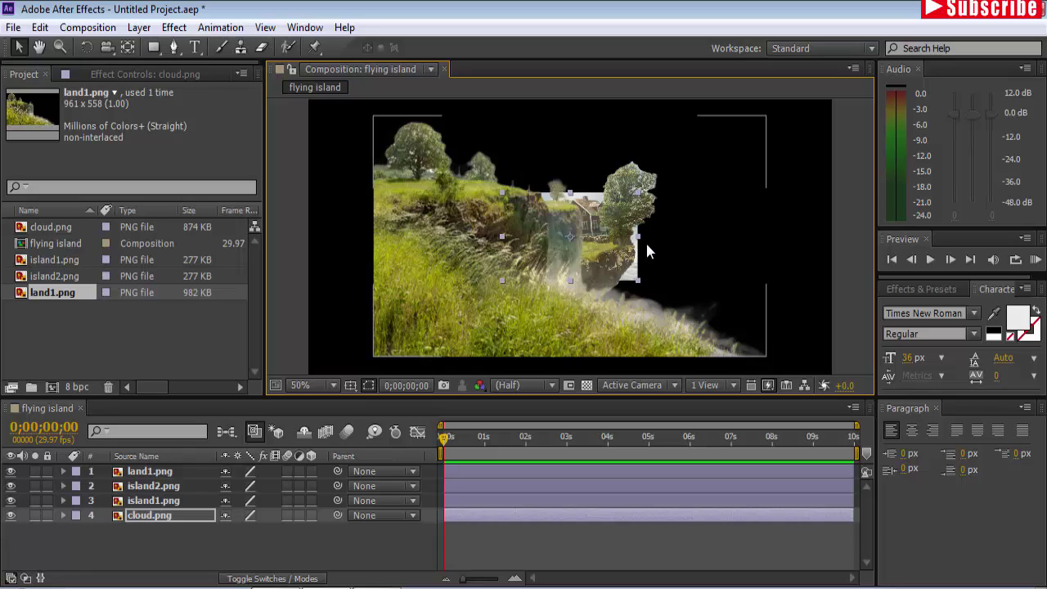
# Make cloud.png a 3D layer and pull it toward the camera along Z until it fills the frame.
pyautogui.click(312, 516)
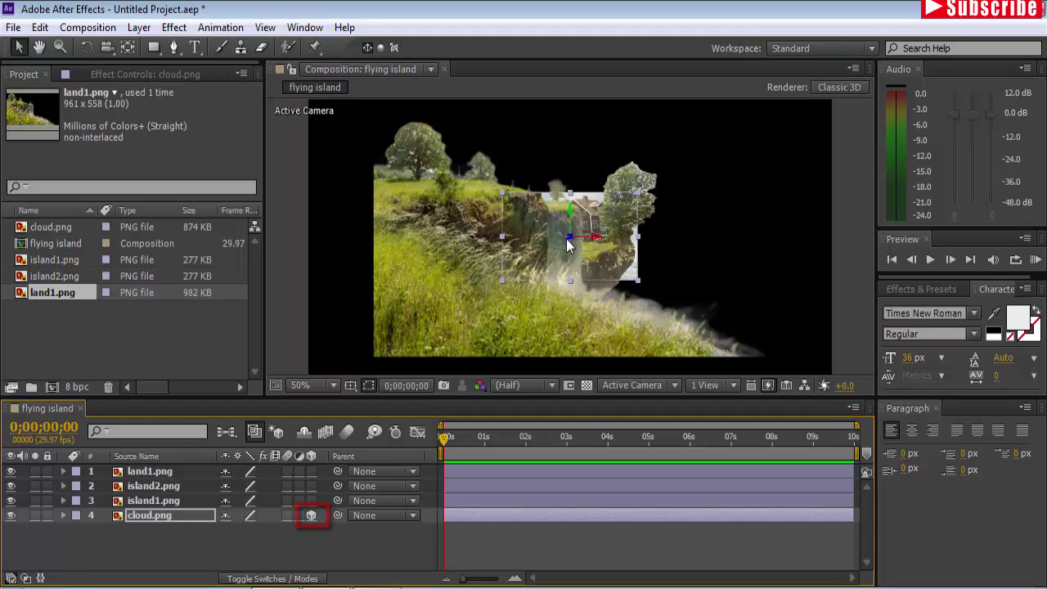
pyautogui.moveTo(569, 238)
pyautogui.mouseDown()
pyautogui.moveTo(570, 272)
pyautogui.moveTo(578, 123)
pyautogui.mouseUp()
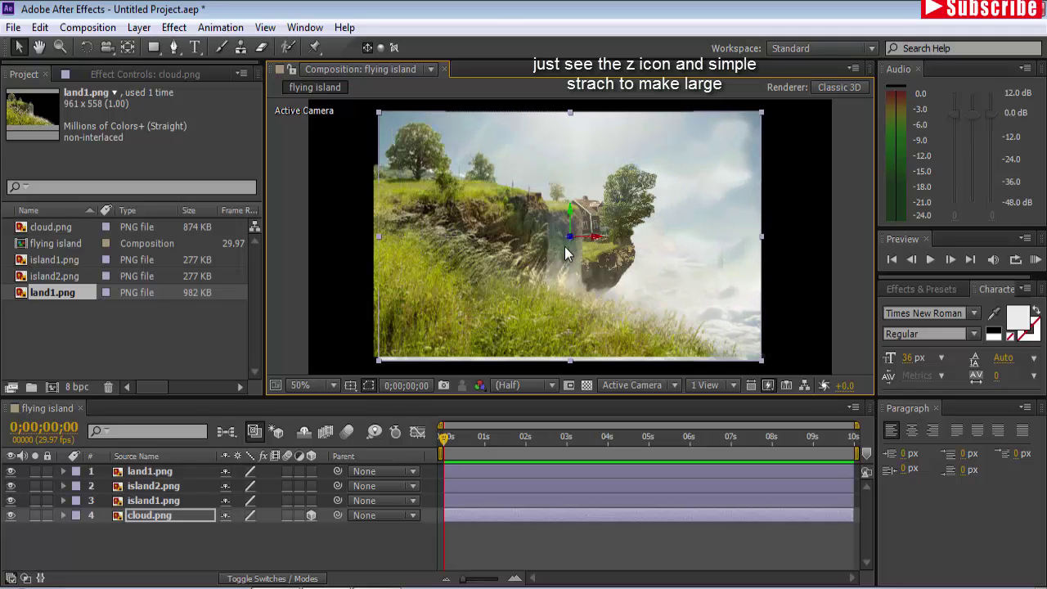
pyautogui.moveTo(570, 206); pyautogui.dragTo(574, 162)
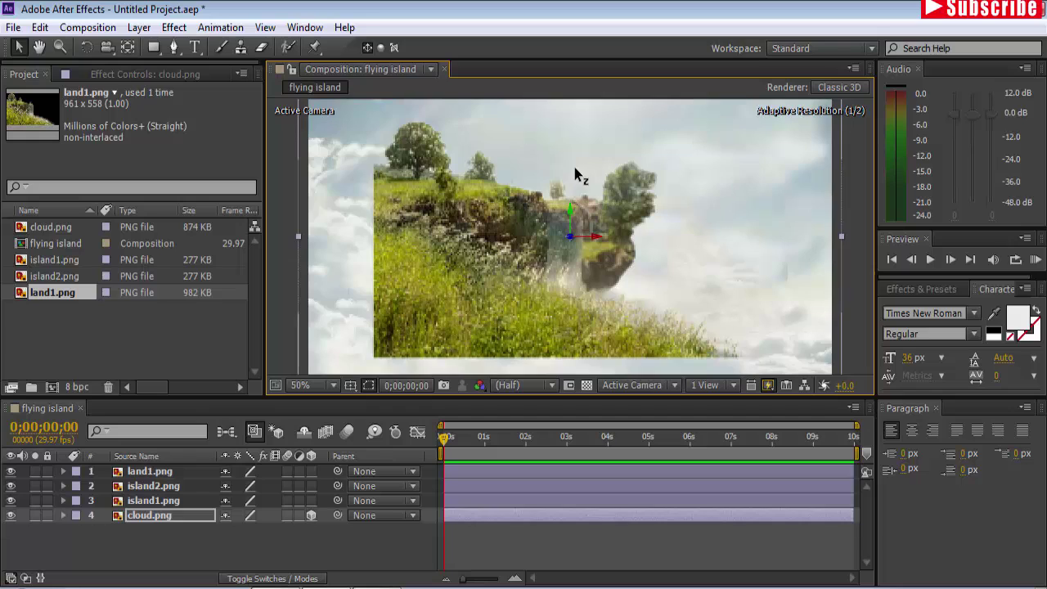
pyautogui.moveTo(574, 167); pyautogui.dragTo(574, 168)
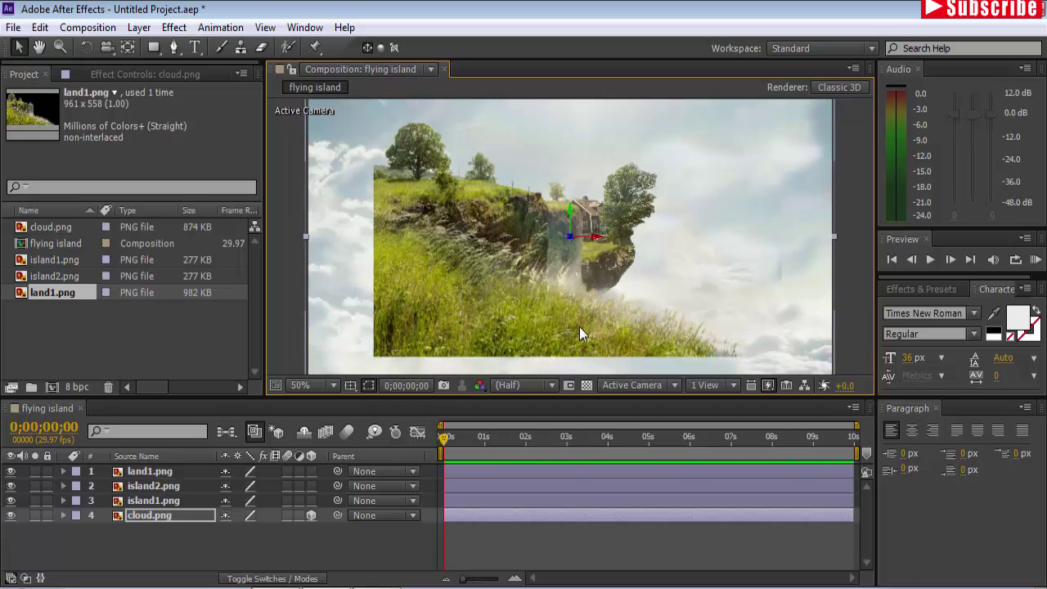
# Move the island1.png and island2.png layers out from behind the cliff to the open sky at the frame's right side.
pyautogui.click(159, 499)
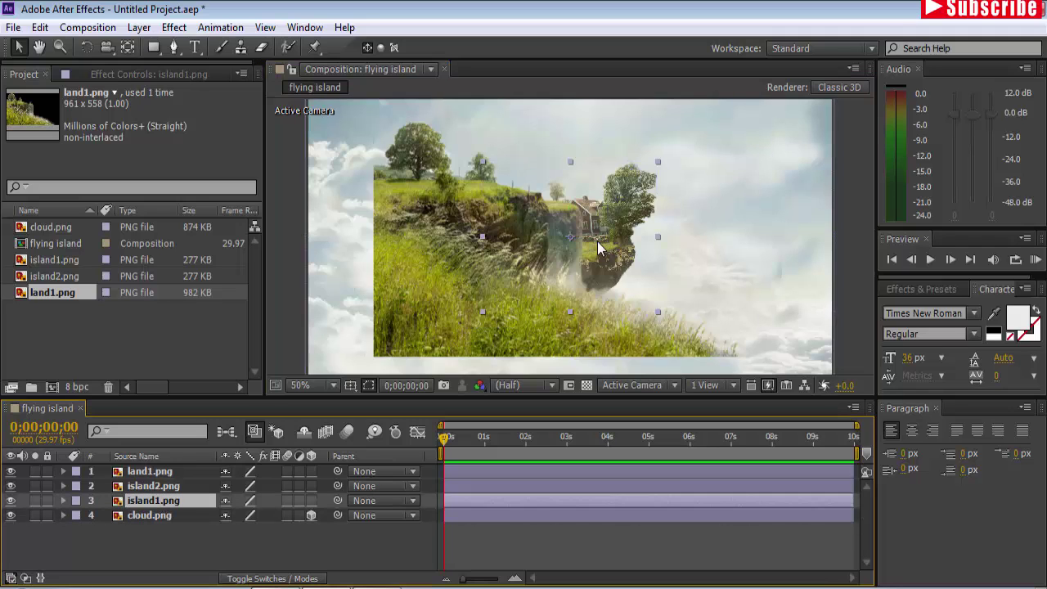
pyautogui.moveTo(597, 242); pyautogui.dragTo(760, 214)
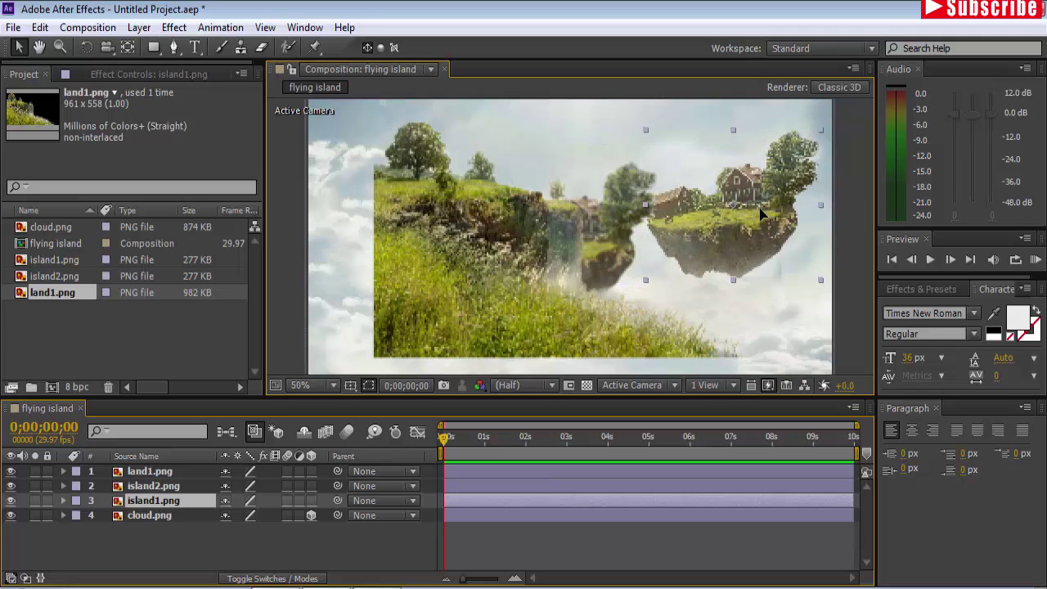
pyautogui.click(181, 486)
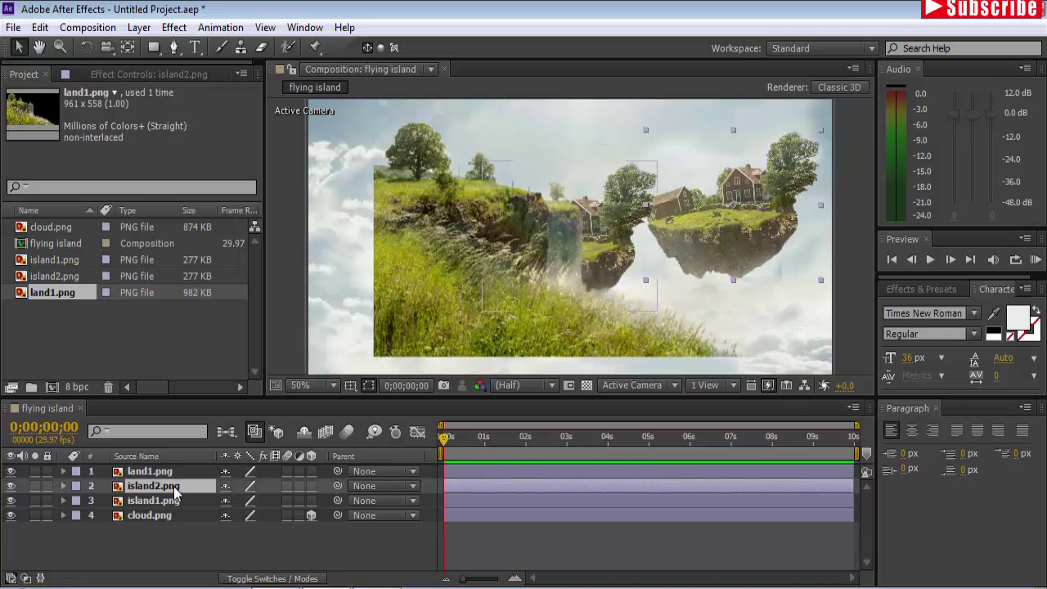
pyautogui.moveTo(618, 229); pyautogui.dragTo(780, 144)
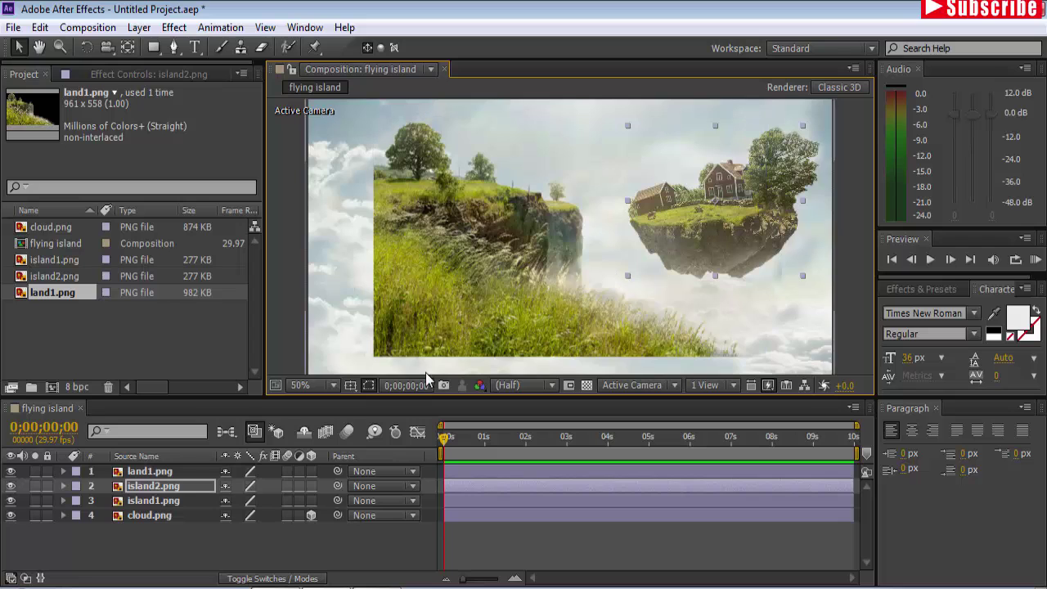
# Move land1.png into the frame's lower-left corner, flush with its left edge, and slightly adjust the position of island2.png.
pyautogui.click(161, 472)
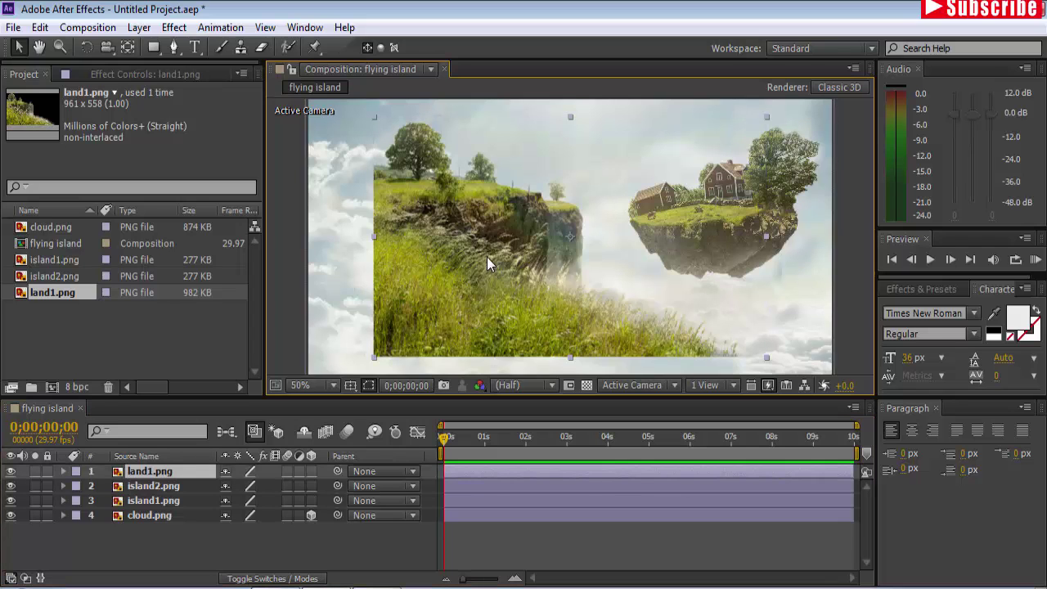
pyautogui.moveTo(484, 257); pyautogui.dragTo(421, 276)
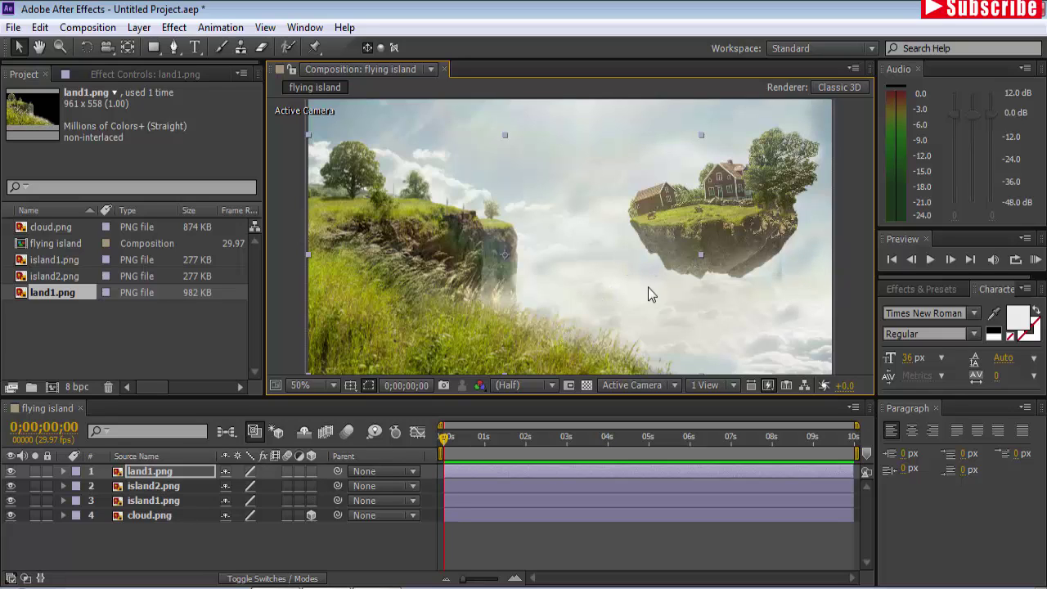
pyautogui.click(167, 488)
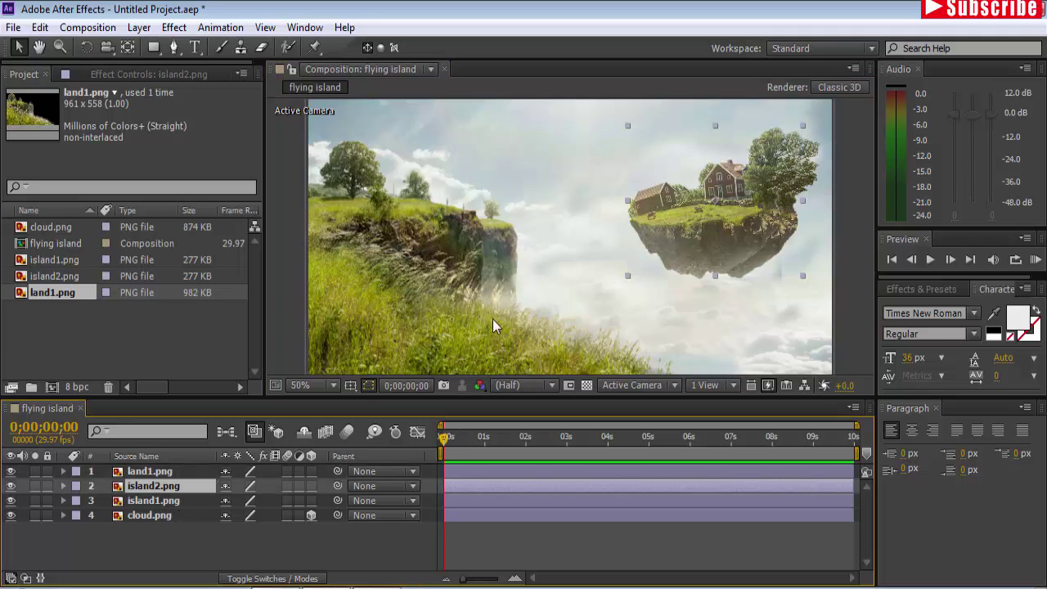
pyautogui.moveTo(699, 229)
pyautogui.mouseDown()
pyautogui.moveTo(636, 197)
pyautogui.moveTo(700, 243)
pyautogui.moveTo(687, 233)
pyautogui.moveTo(704, 223)
pyautogui.mouseUp()
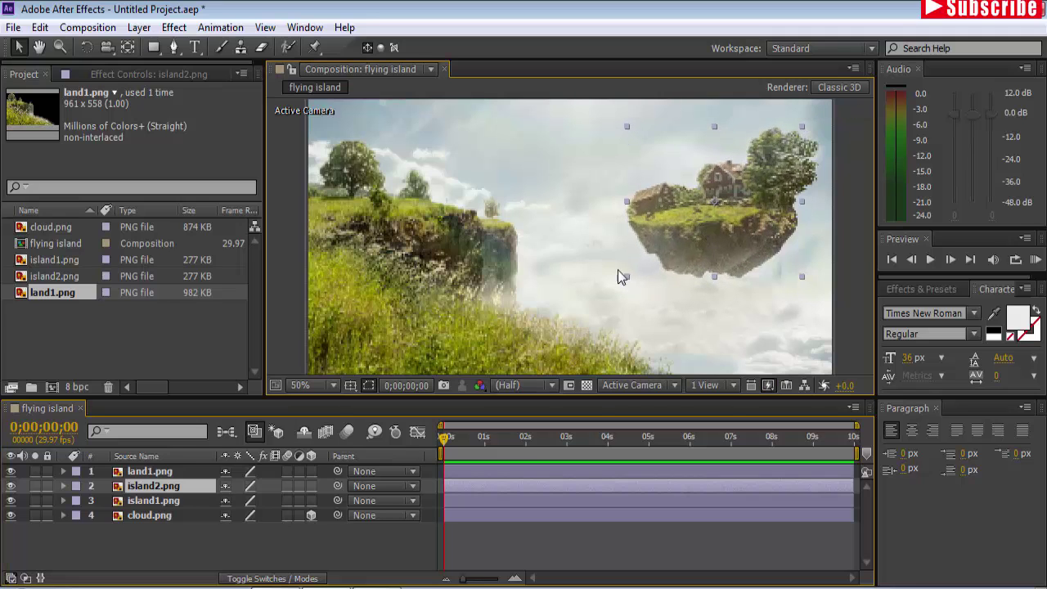
# Scale island1.png down to a small distant island and place it in the upper sky between the cliff and the large island.
pyautogui.click(166, 500)
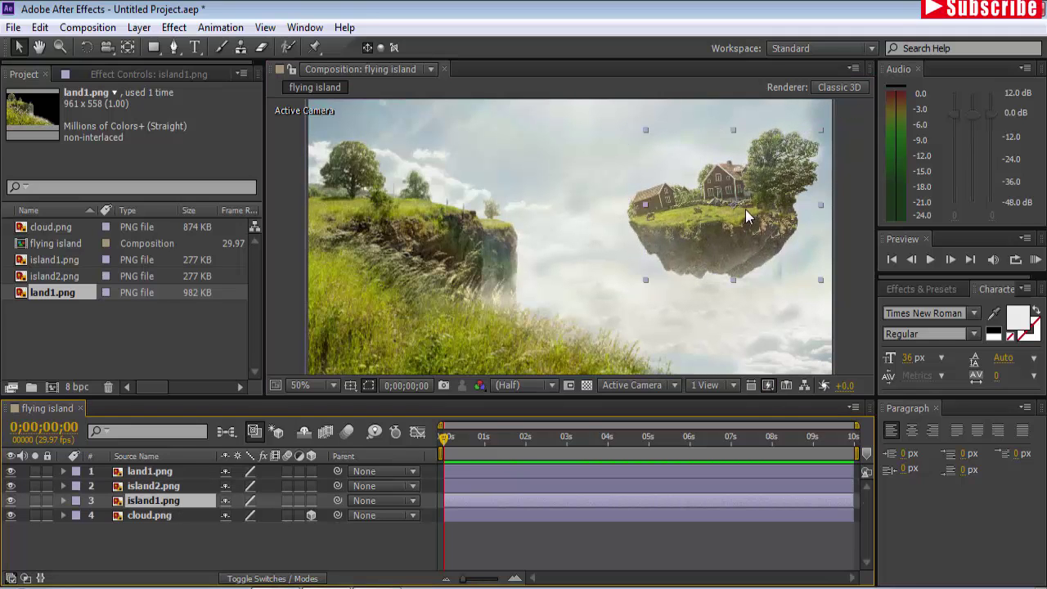
pyautogui.moveTo(722, 213); pyautogui.dragTo(605, 189)
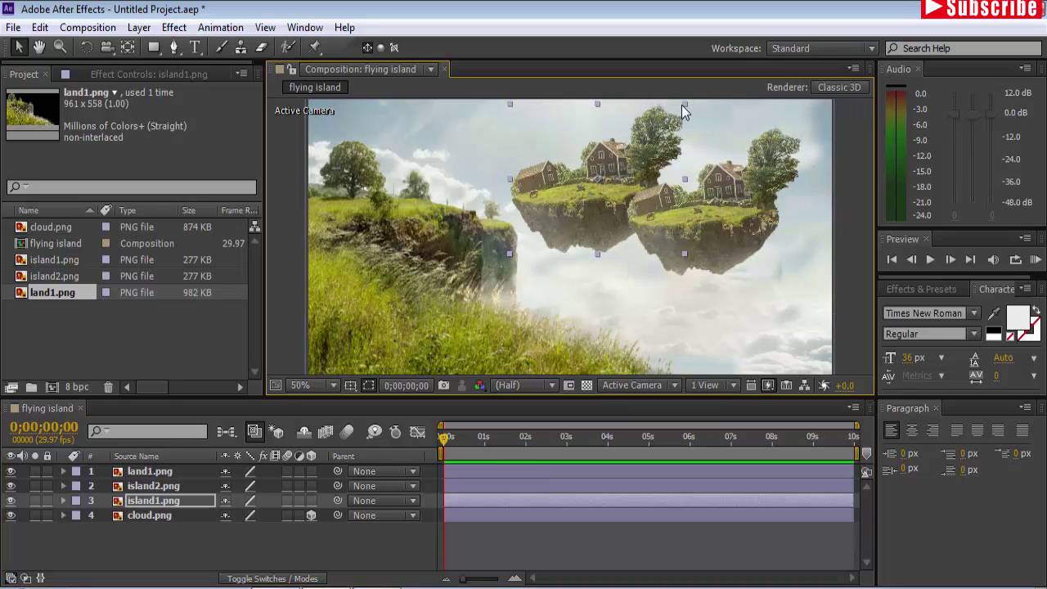
pyautogui.moveTo(683, 105); pyautogui.dragTo(637, 148)
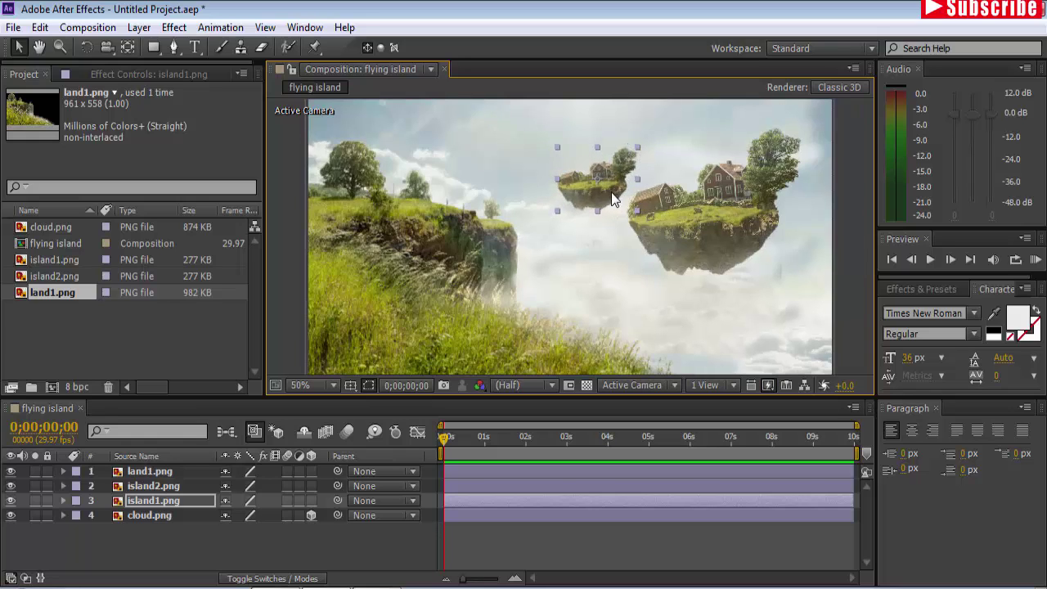
pyautogui.moveTo(602, 195); pyautogui.dragTo(561, 185)
pyautogui.moveTo(554, 137); pyautogui.dragTo(555, 139)
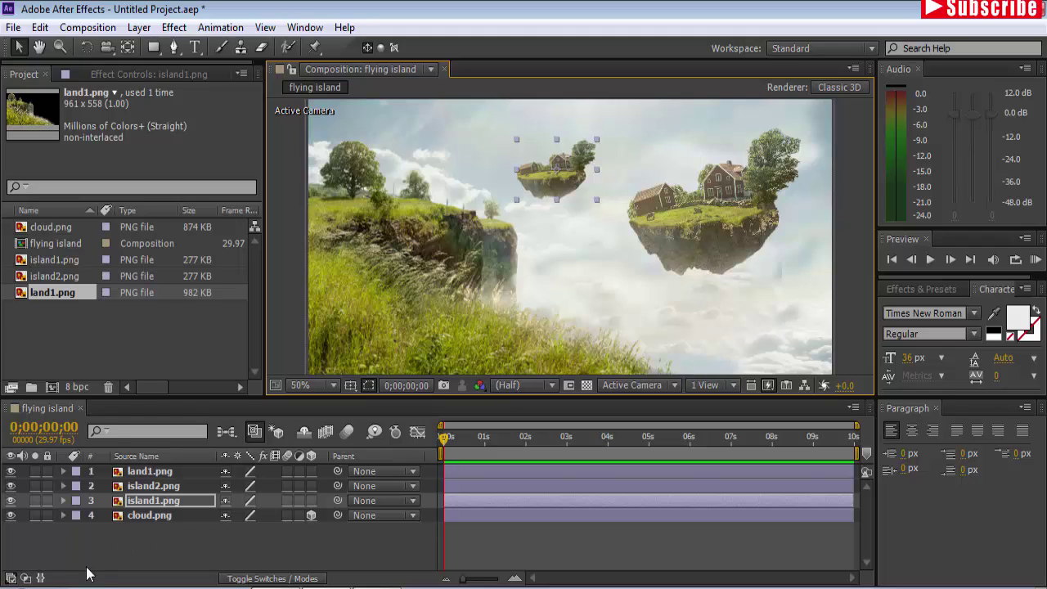
# Make land1.png a 3D layer and set a starting Position keyframe for it at 0 seconds.
pyautogui.click(149, 471)
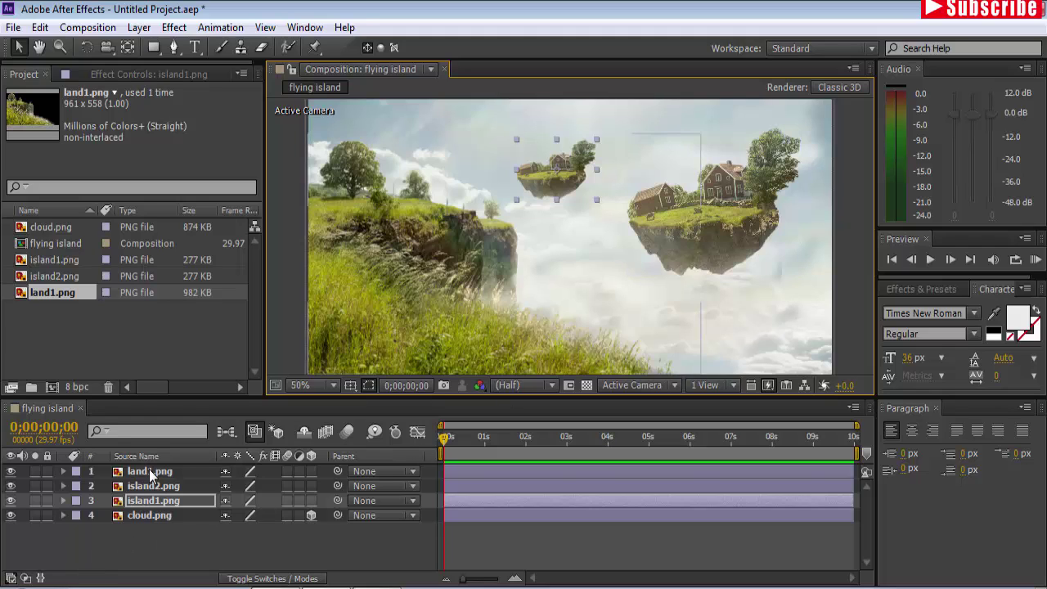
pyautogui.click(311, 470)
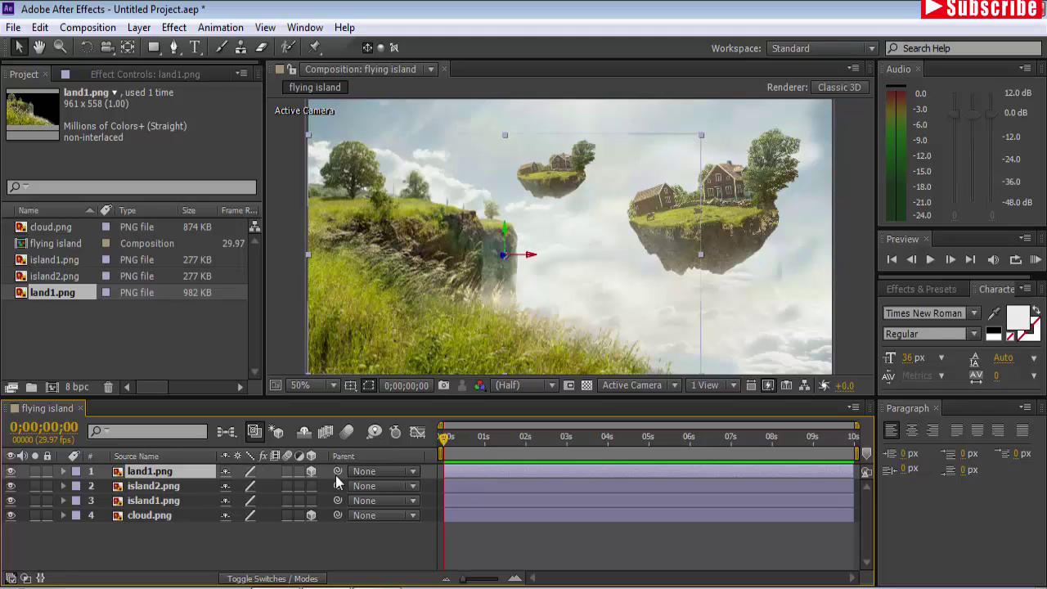
pyautogui.click(63, 471)
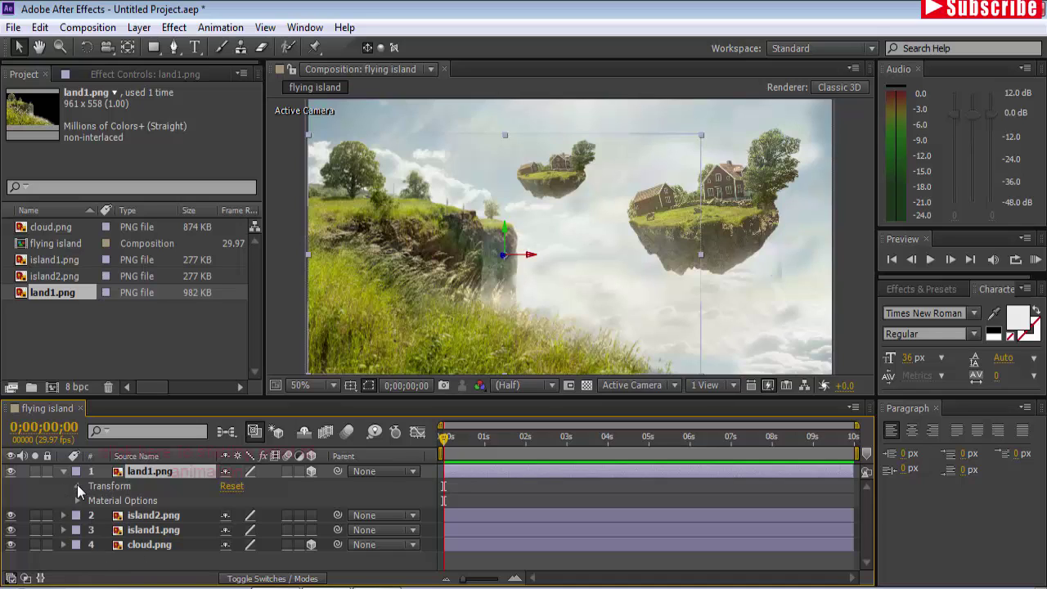
pyautogui.click(78, 486)
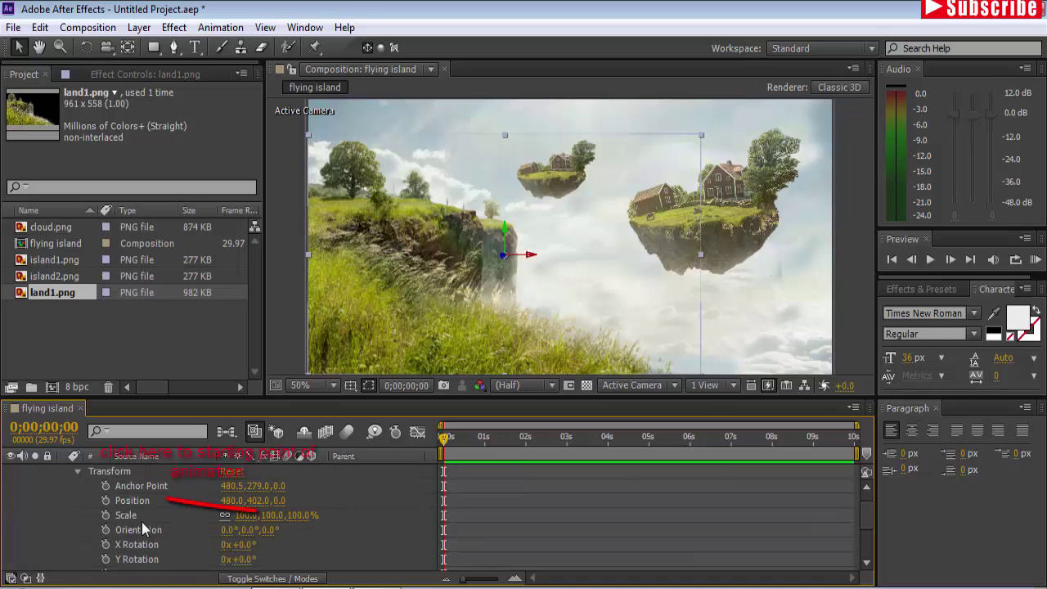
pyautogui.click(105, 500)
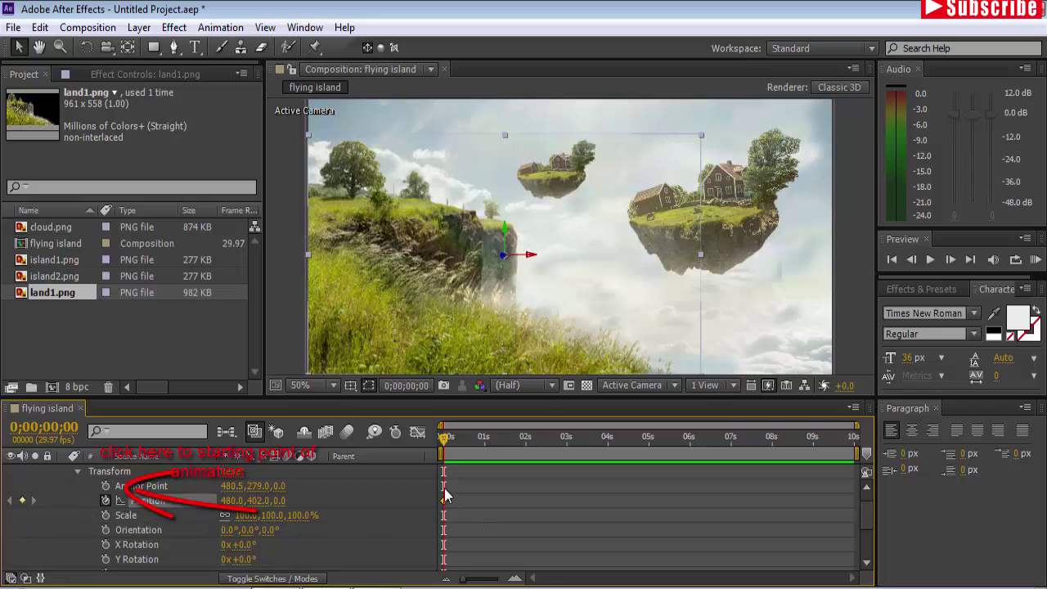
# Add a land1.png Position keyframe at 8 seconds and pull the cliff toward the camera to a Z value of about -1153.
pyautogui.moveTo(444, 438); pyautogui.dragTo(773, 446)
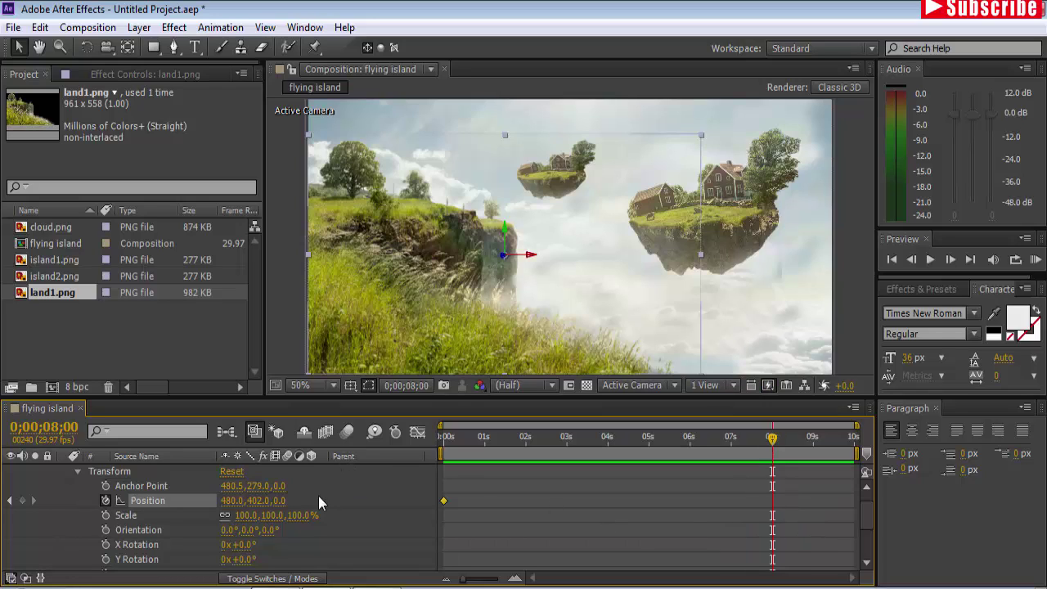
pyautogui.click(22, 500)
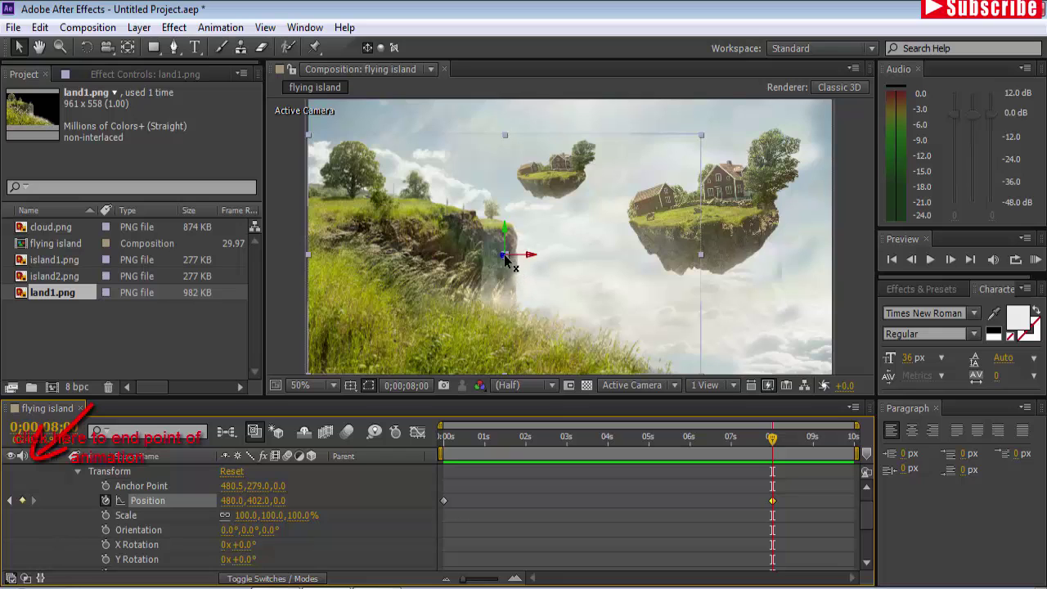
pyautogui.moveTo(502, 255); pyautogui.dragTo(484, 343)
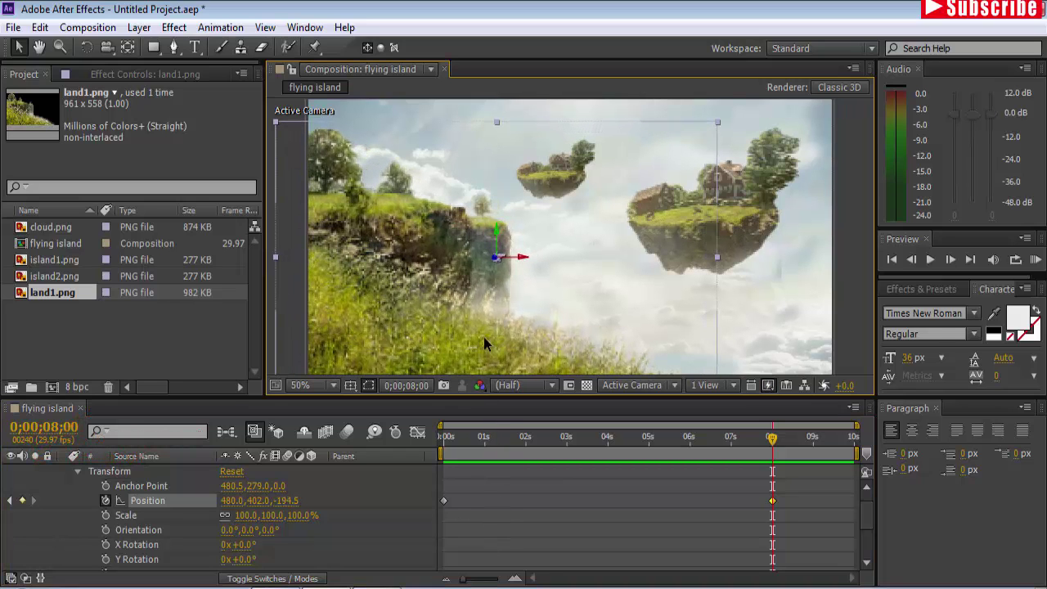
pyautogui.moveTo(492, 260); pyautogui.dragTo(483, 532)
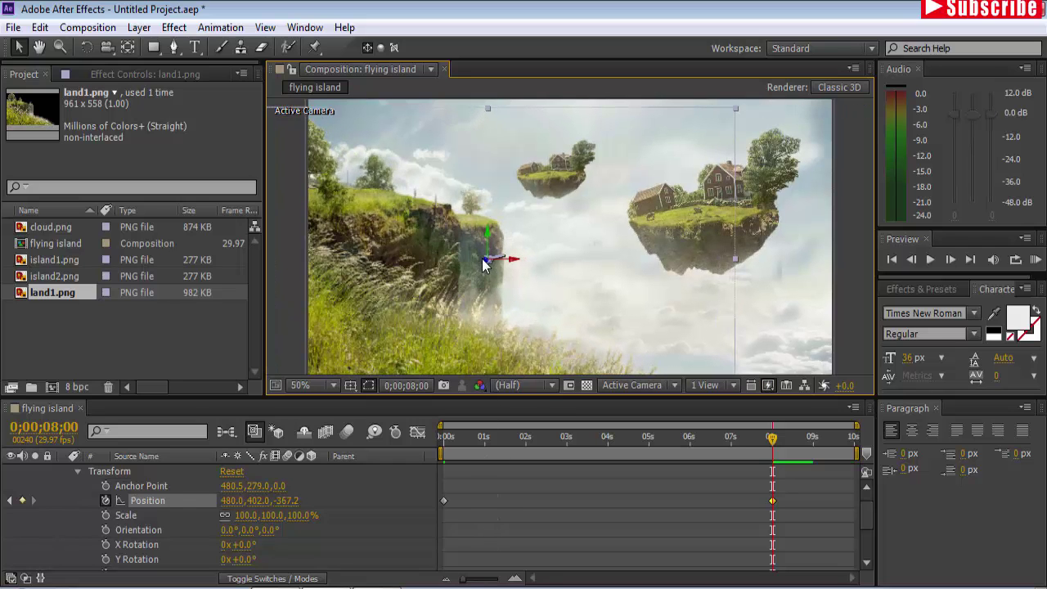
pyautogui.moveTo(481, 258); pyautogui.dragTo(488, 557)
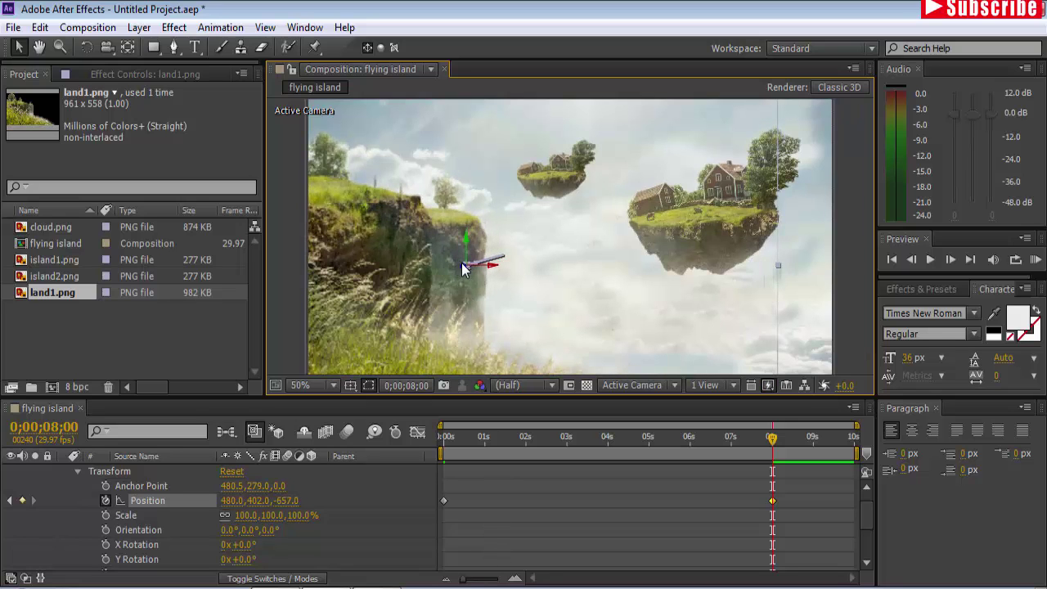
pyautogui.moveTo(465, 268); pyautogui.dragTo(466, 523)
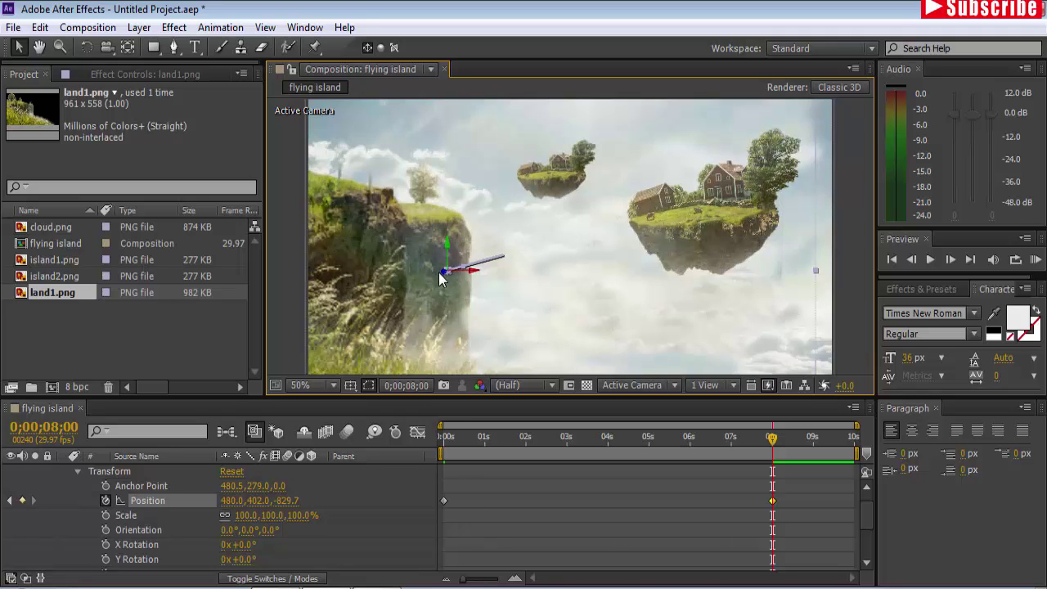
pyautogui.moveTo(440, 271); pyautogui.dragTo(433, 506)
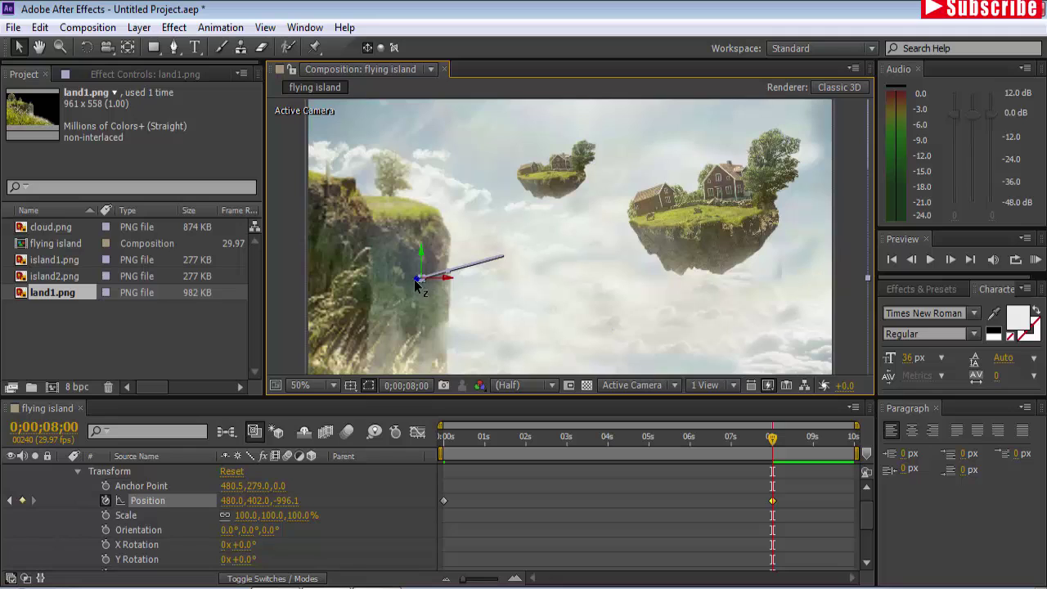
pyautogui.moveTo(417, 282); pyautogui.dragTo(411, 541)
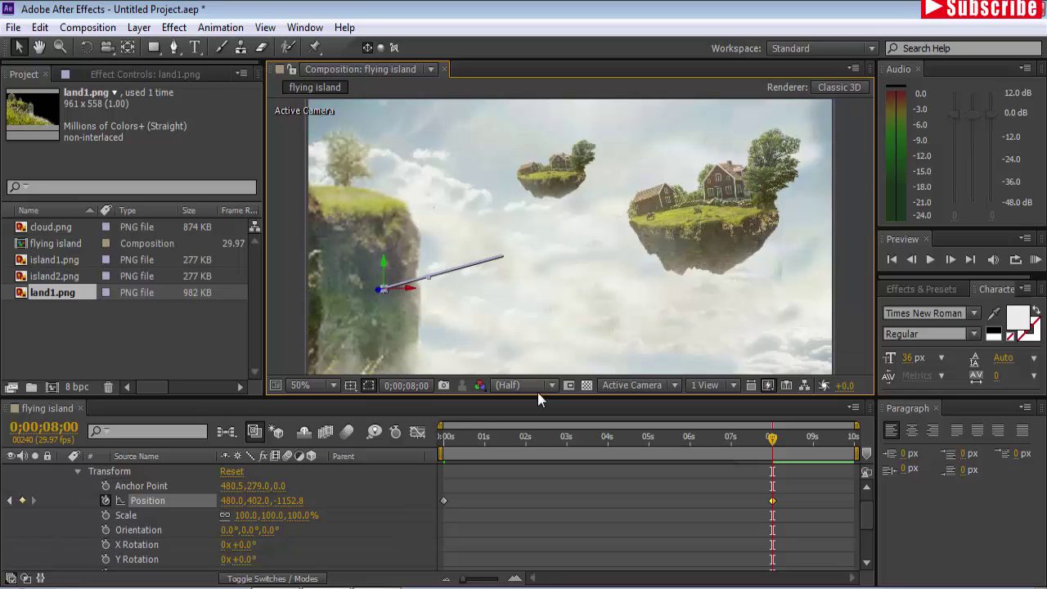
pyautogui.moveTo(773, 441)
pyautogui.mouseDown()
pyautogui.moveTo(605, 480)
pyautogui.moveTo(436, 490)
pyautogui.moveTo(773, 461)
pyautogui.mouseUp()
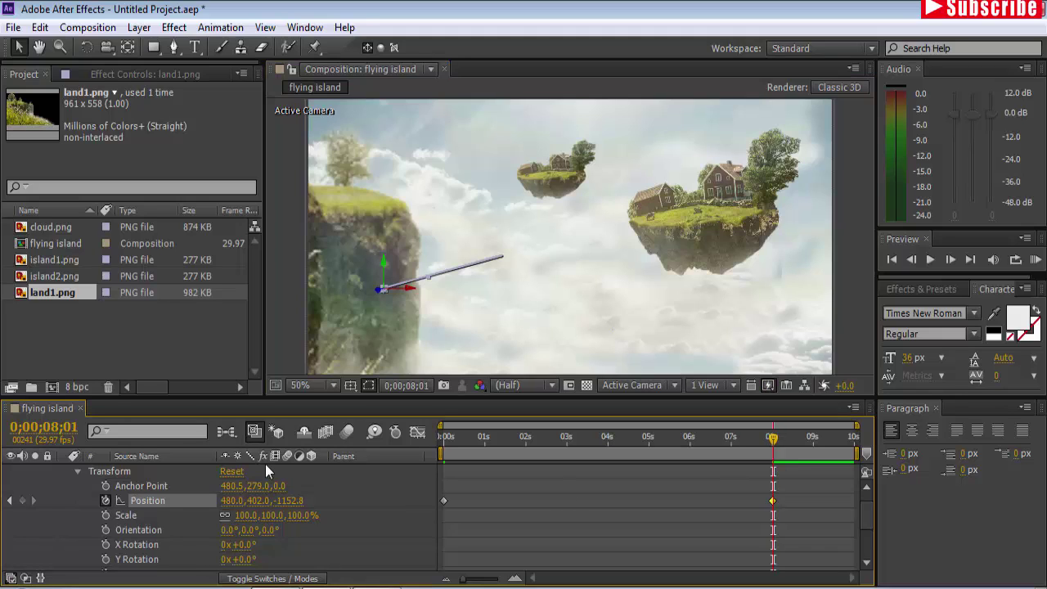
# Make island2.png a 3D layer and set a starting Position keyframe for it at 0 seconds.
pyautogui.click(78, 471)
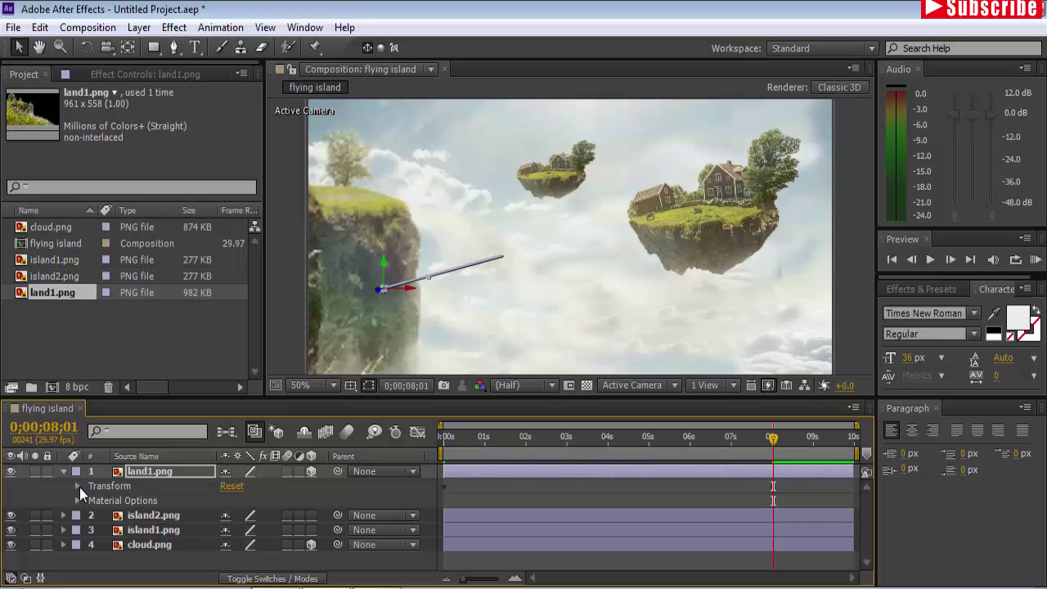
pyautogui.click(310, 515)
pyautogui.moveTo(773, 438); pyautogui.dragTo(443, 481)
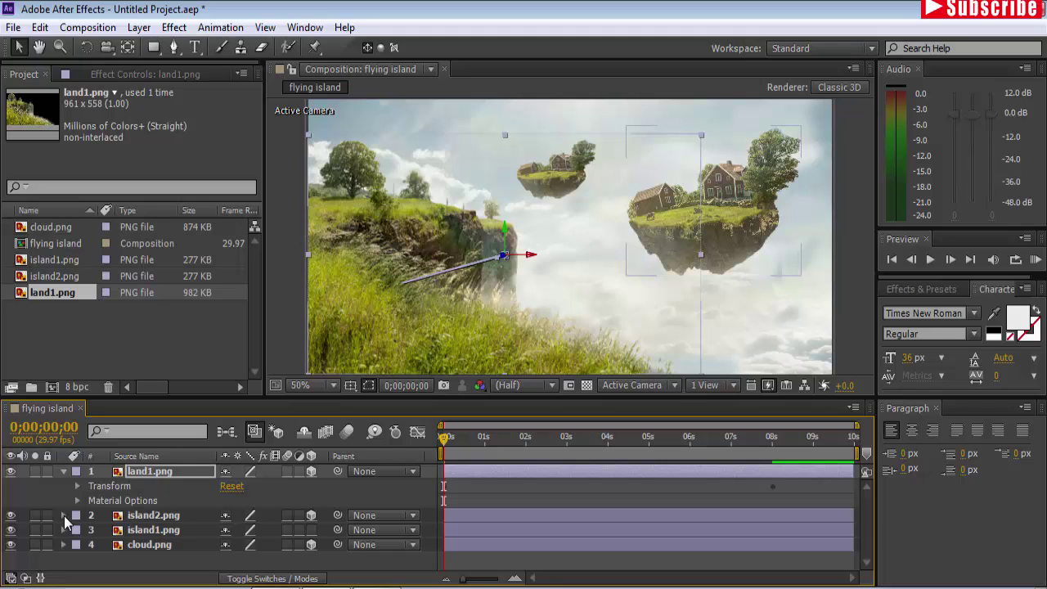
pyautogui.click(137, 513)
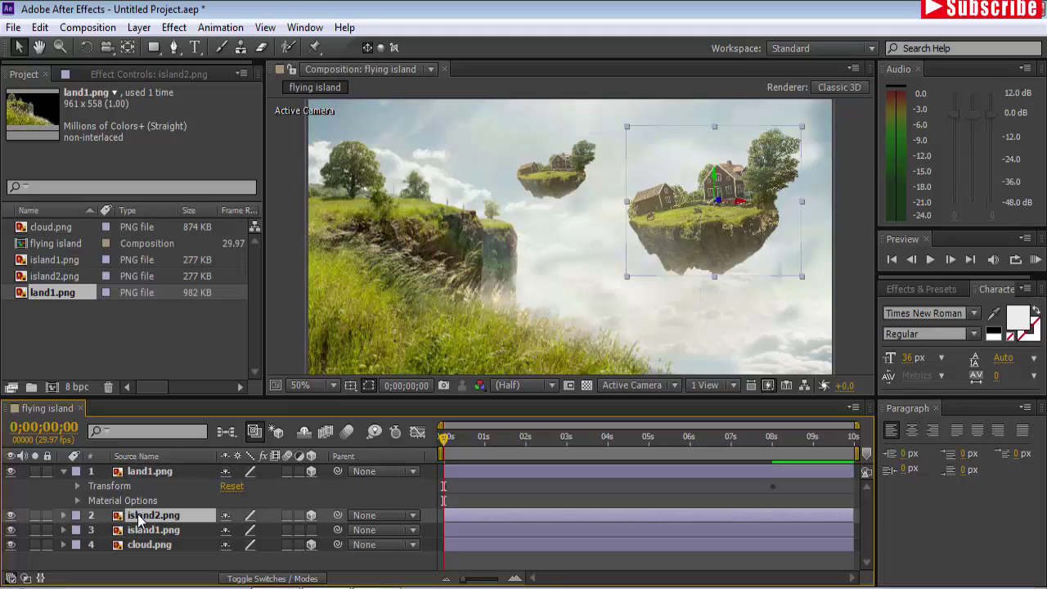
pyautogui.click(64, 514)
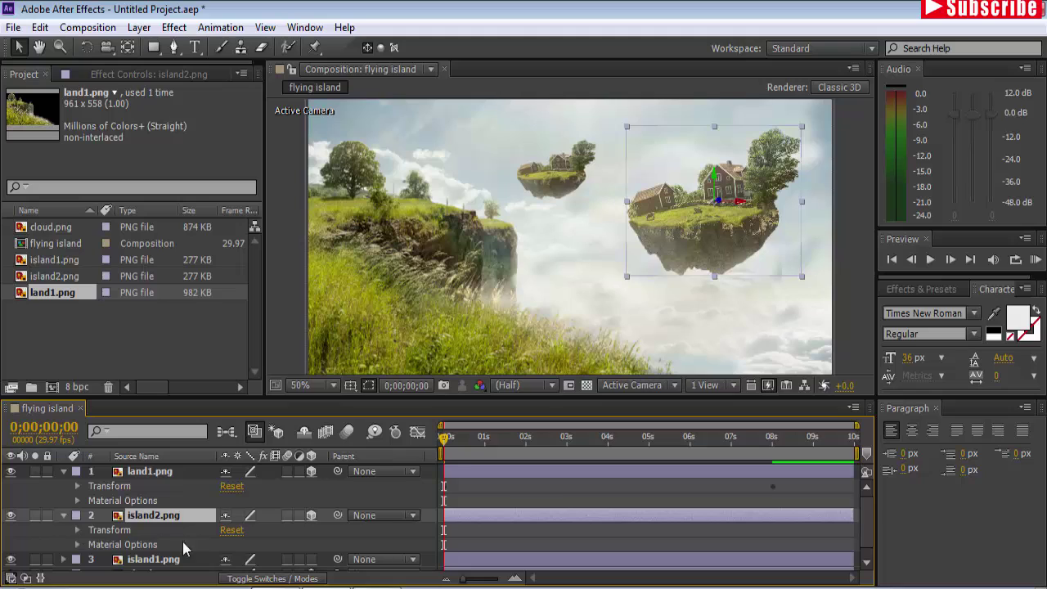
pyautogui.click(78, 530)
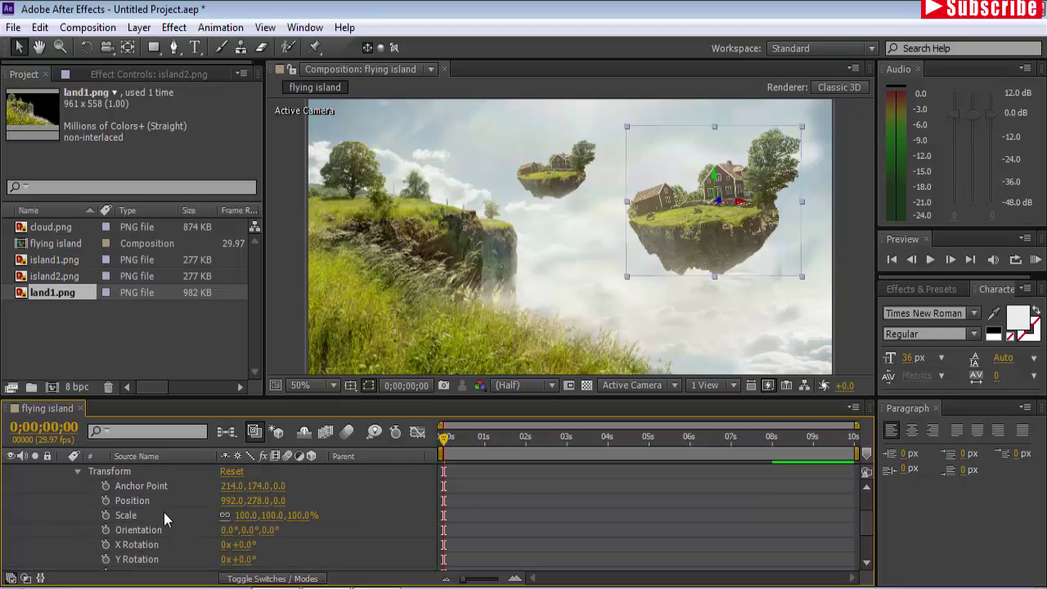
pyautogui.click(106, 501)
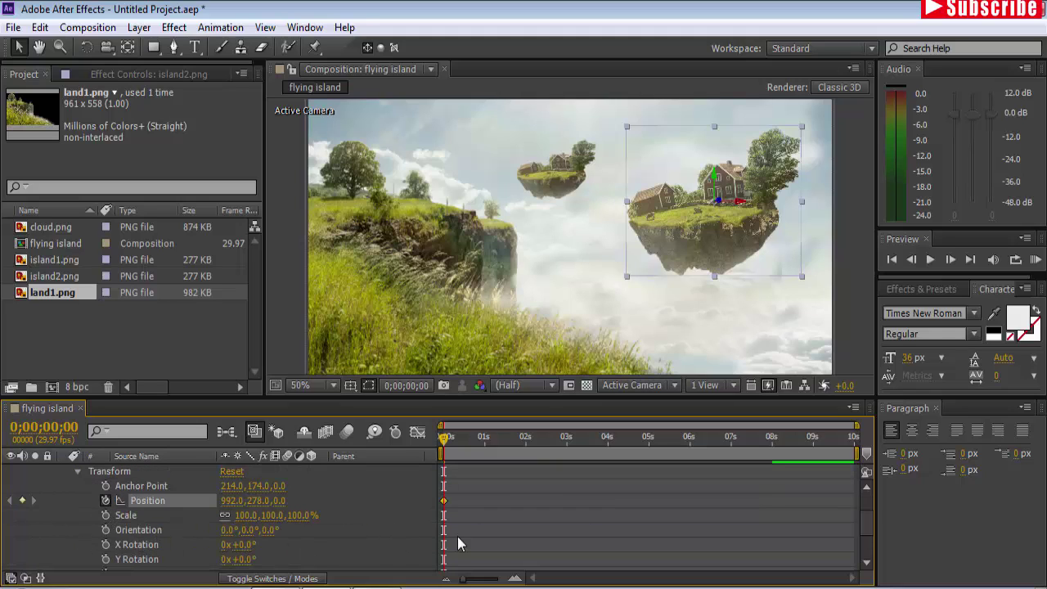
# Add an island2.png Position keyframe at about 8 seconds and pull the island toward the camera to a Z value of about -1402.
pyautogui.moveTo(444, 441); pyautogui.dragTo(774, 444)
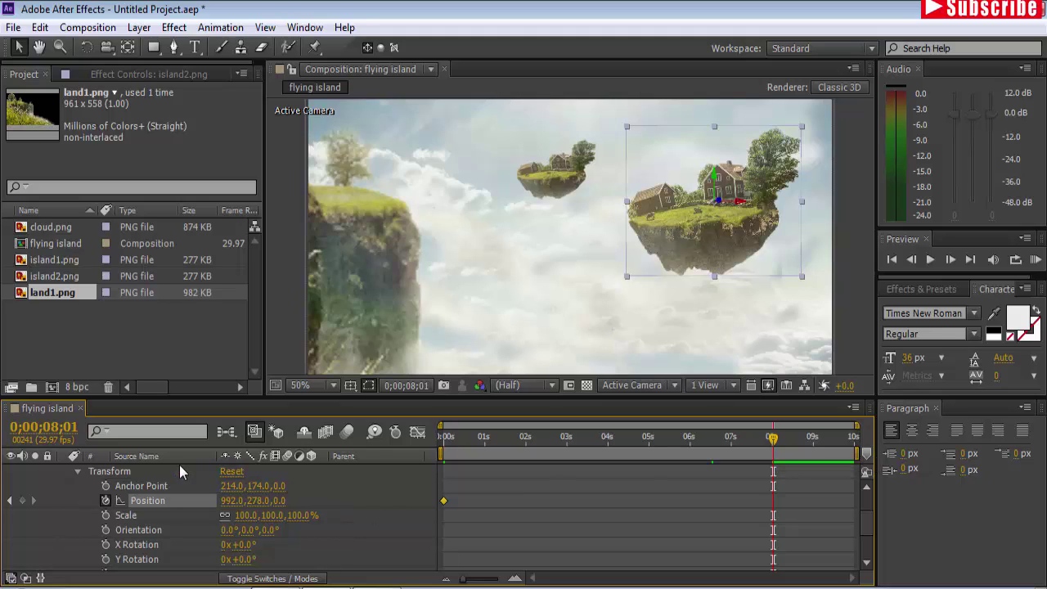
pyautogui.click(25, 500)
pyautogui.moveTo(723, 205); pyautogui.dragTo(675, 115)
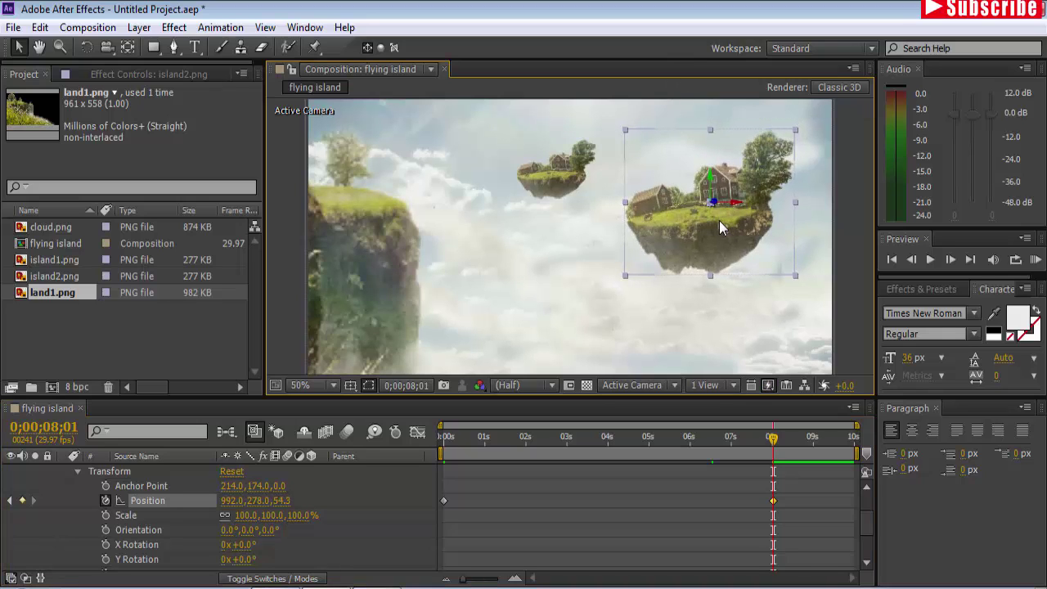
pyautogui.hotkey('ctrl', 'z')
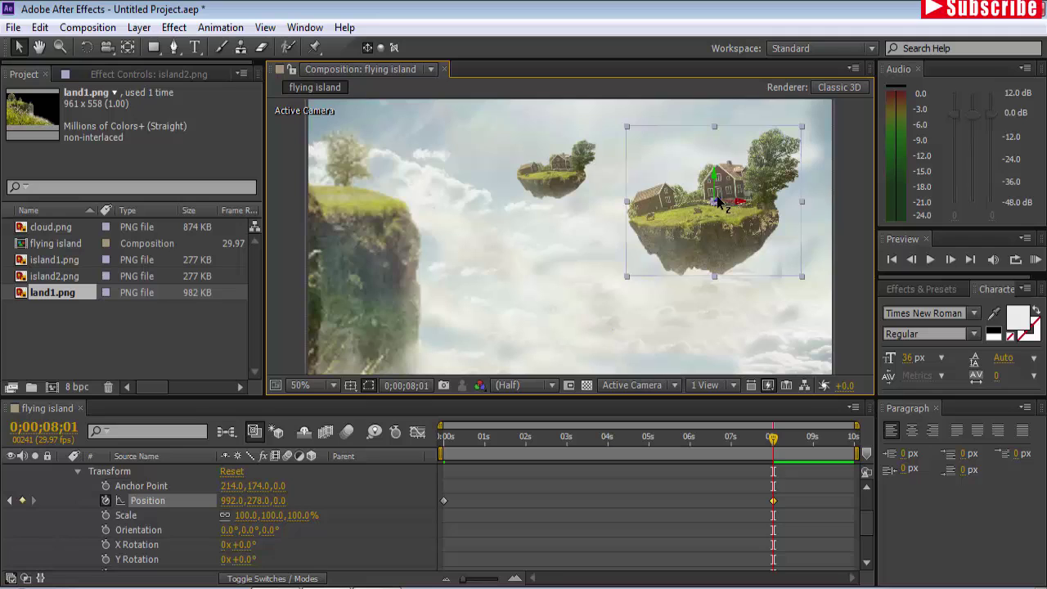
pyautogui.moveTo(716, 205); pyautogui.dragTo(932, 194)
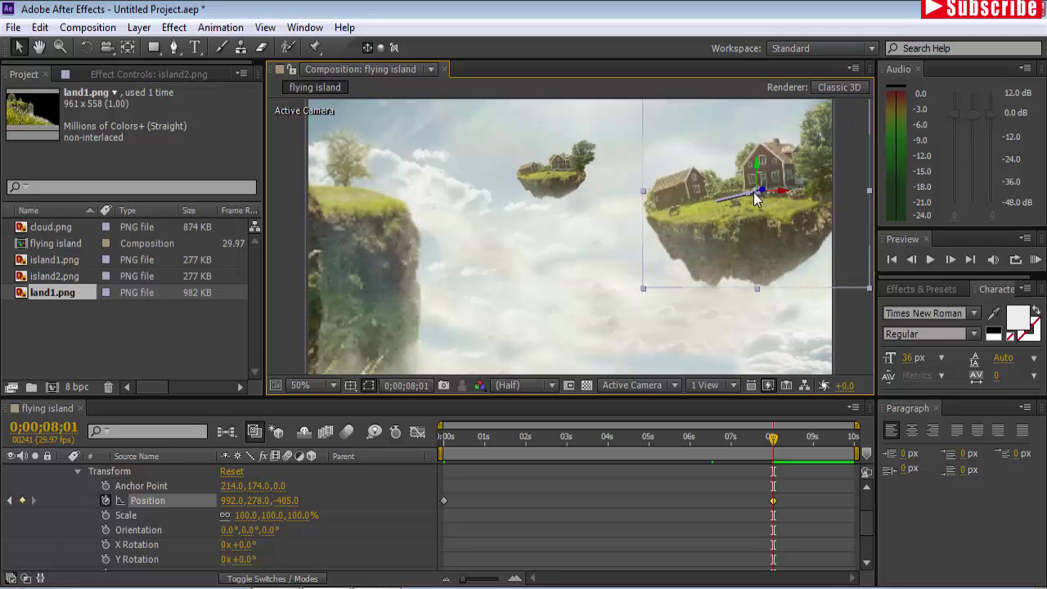
pyautogui.moveTo(762, 194); pyautogui.dragTo(955, 190)
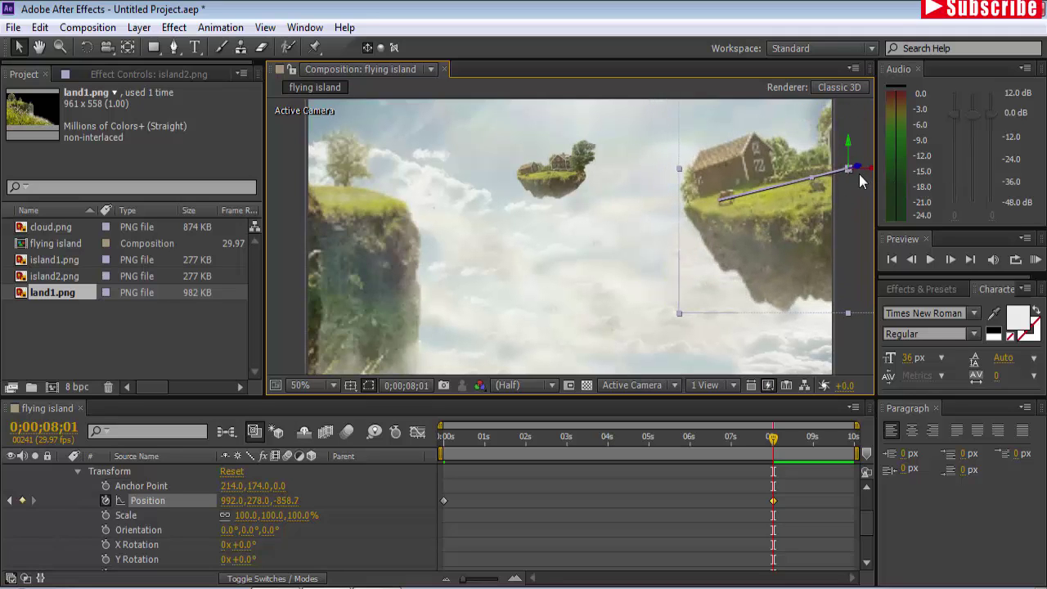
pyautogui.moveTo(856, 165); pyautogui.dragTo(1037, 164)
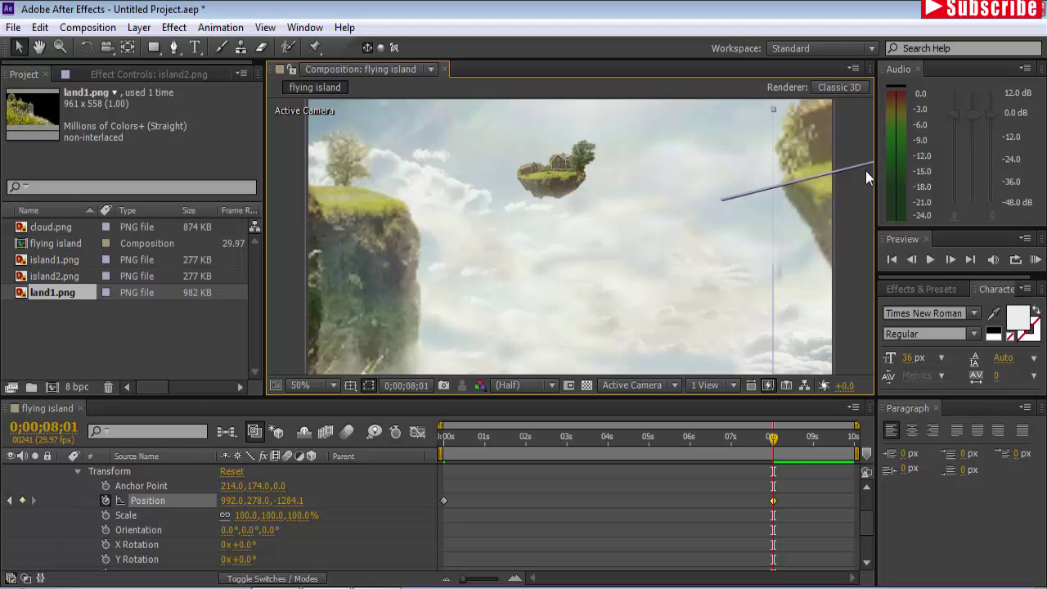
pyautogui.press(',')
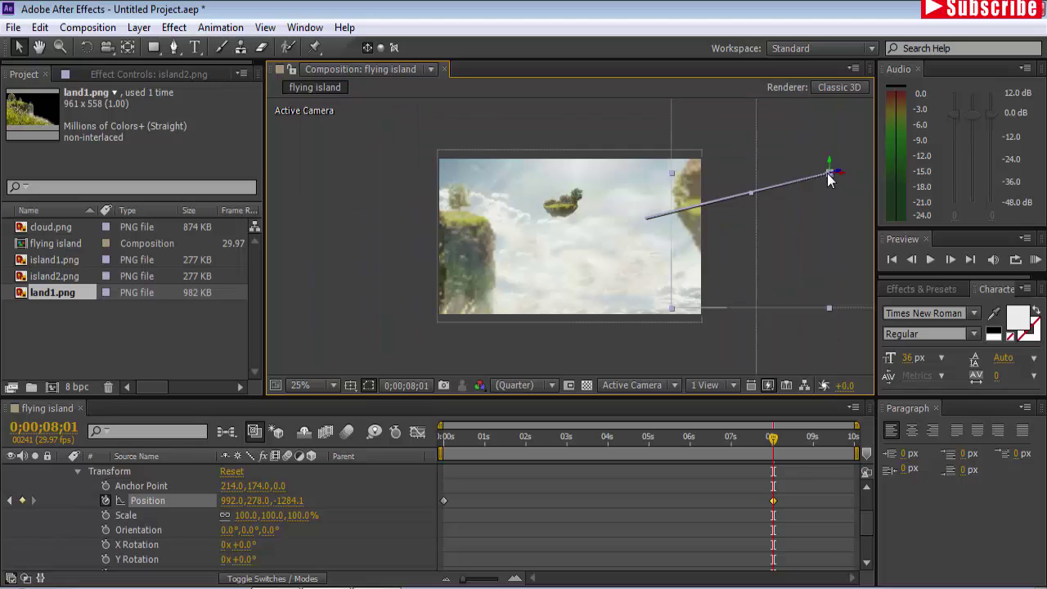
pyautogui.moveTo(829, 175); pyautogui.dragTo(854, 176)
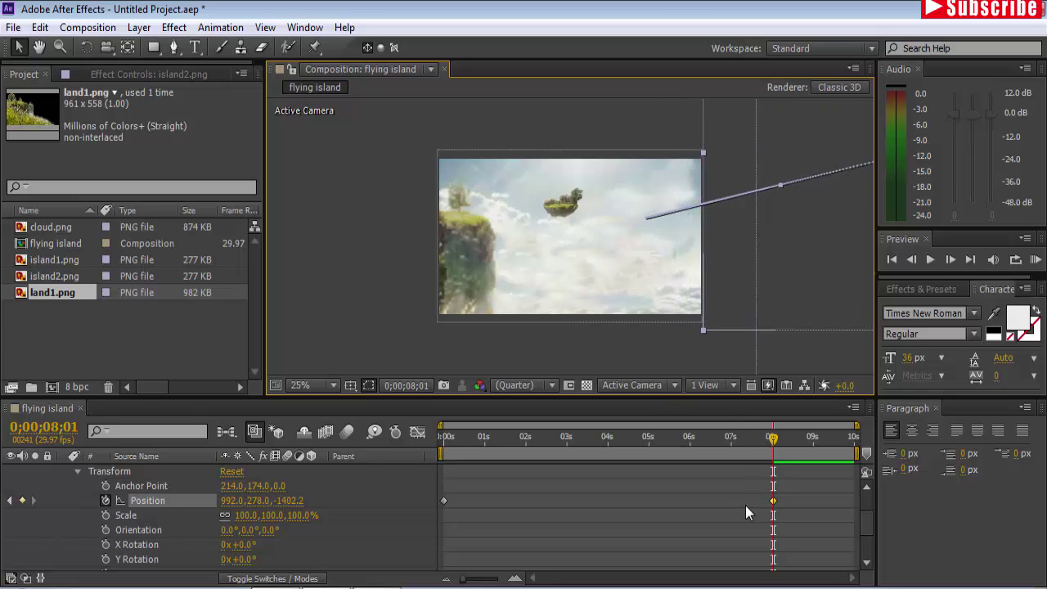
# Keyframe island1.png's Position at 0 and 8 seconds, moving its starting point to about 758, 156 near the large island.
pyautogui.moveTo(778, 447); pyautogui.dragTo(439, 459)
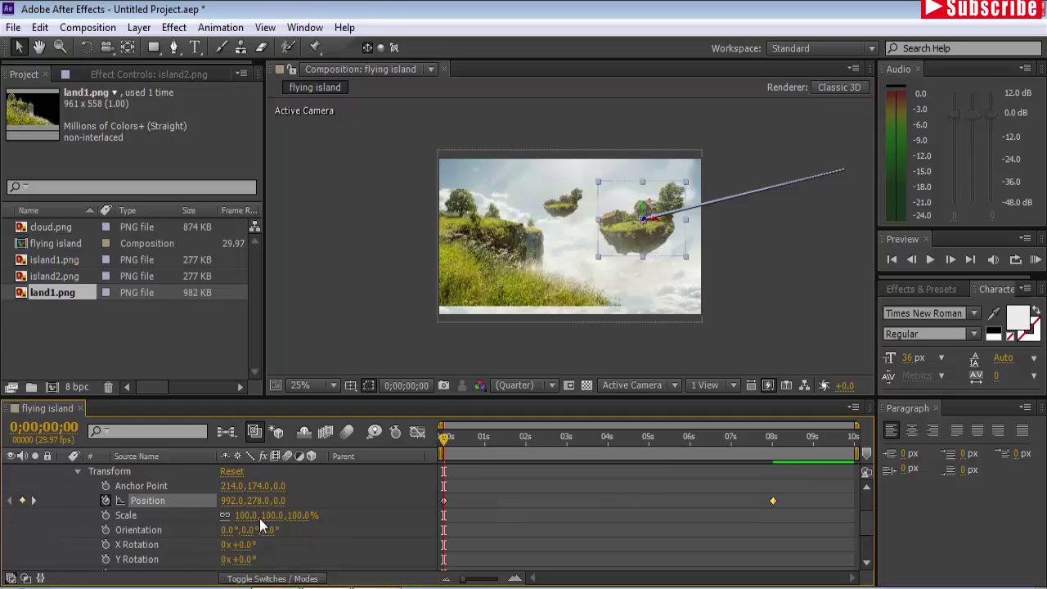
pyautogui.click(78, 470)
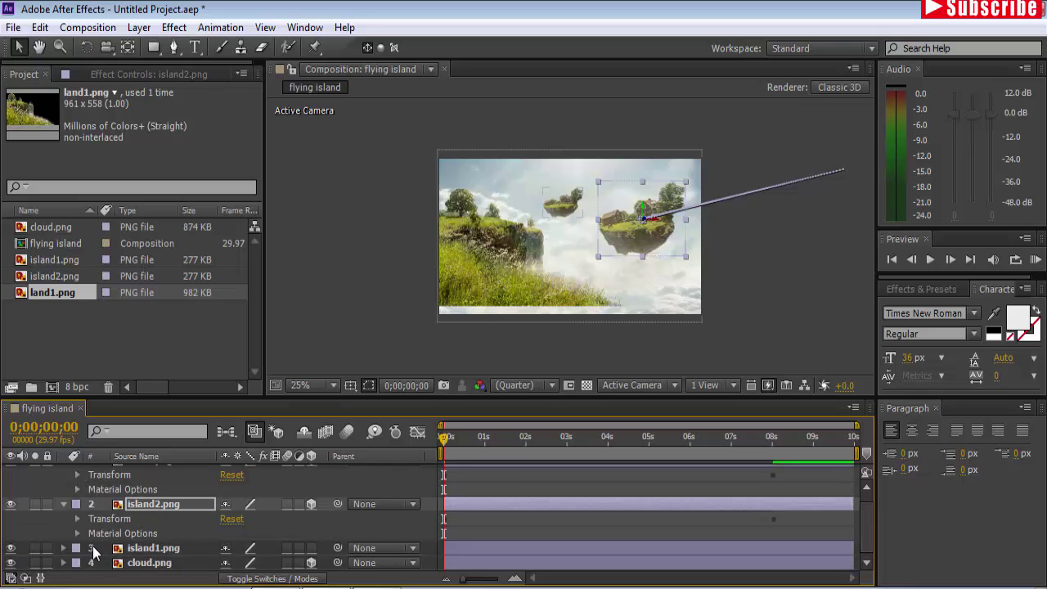
pyautogui.click(157, 548)
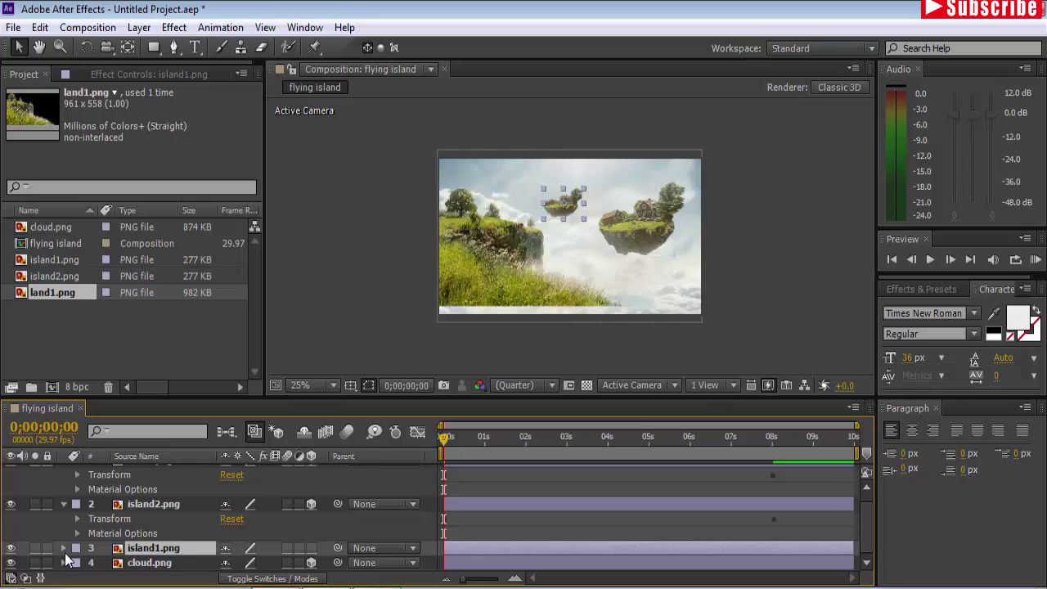
pyautogui.click(64, 548)
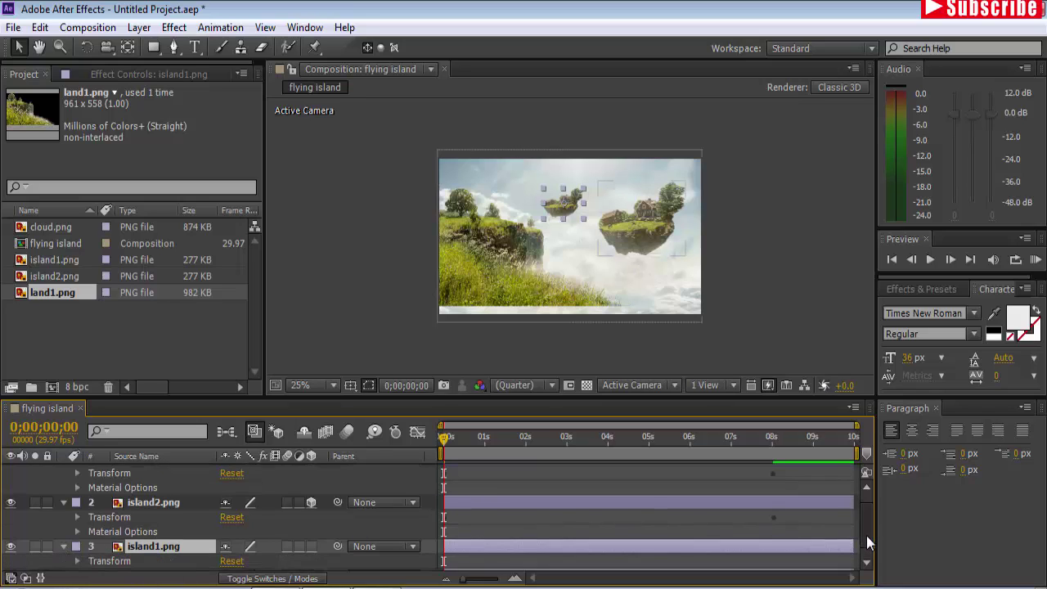
pyautogui.scroll(-1, 866, 535)
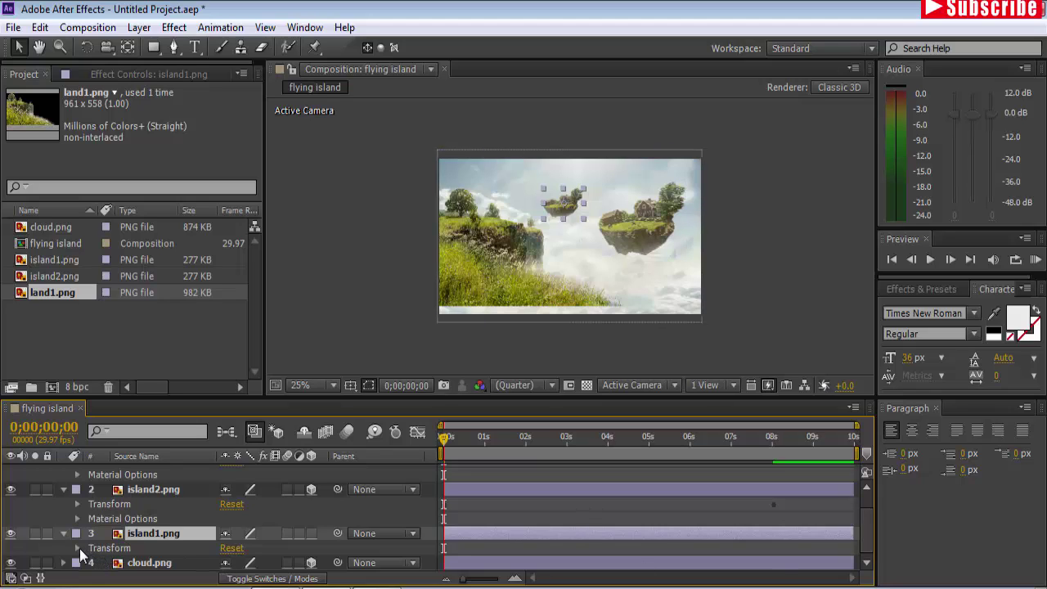
pyautogui.click(78, 548)
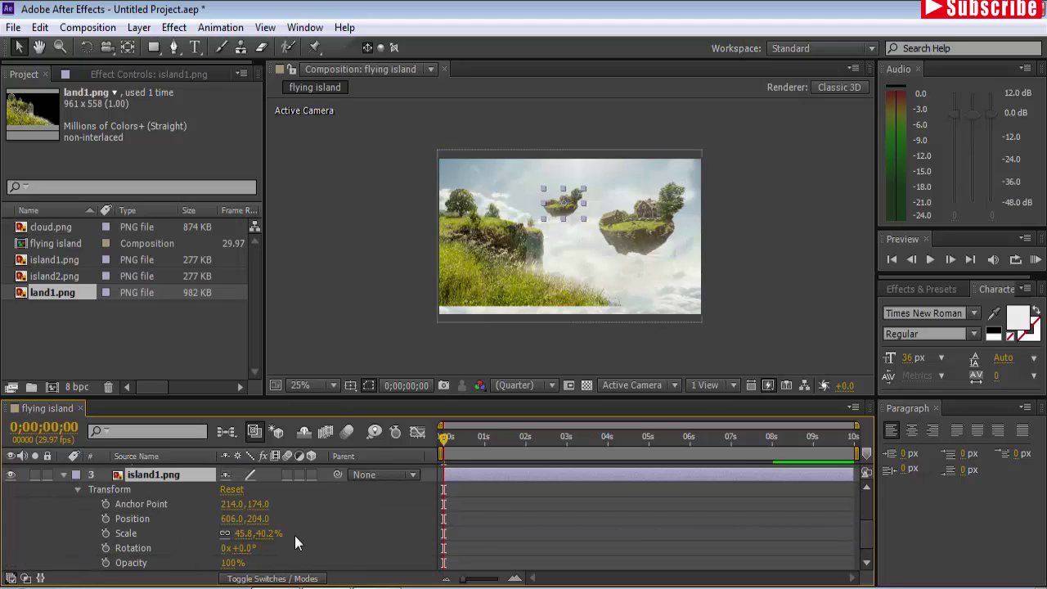
pyautogui.click(105, 519)
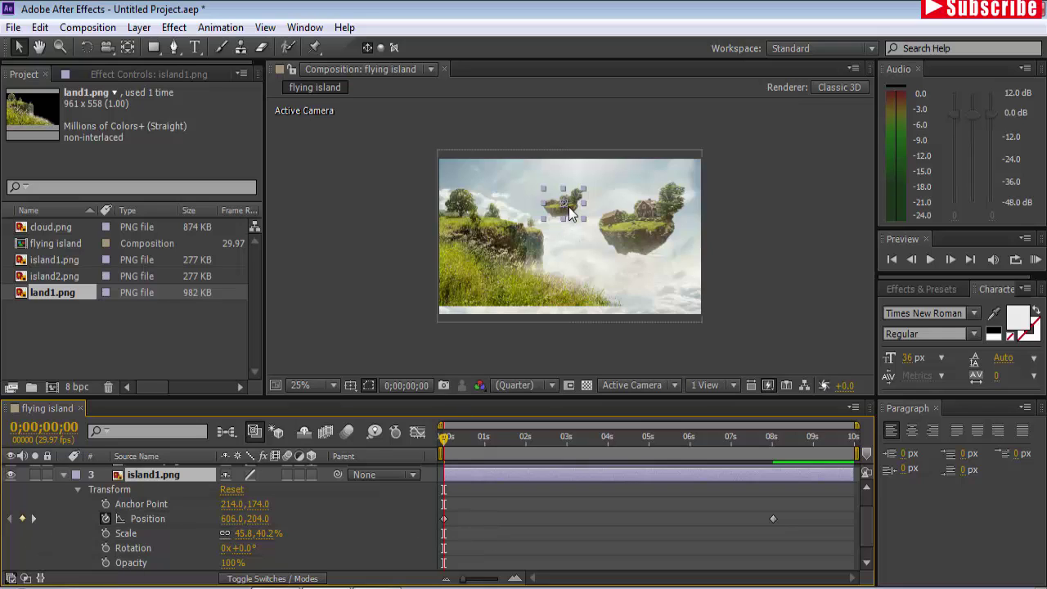
pyautogui.moveTo(570, 211); pyautogui.dragTo(602, 199)
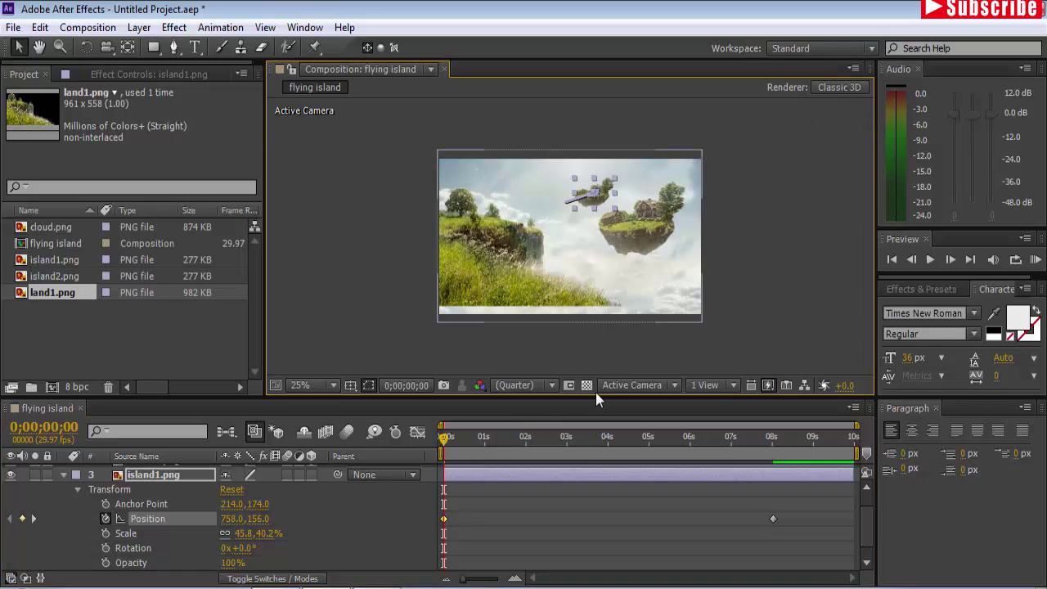
# Preview the layer animation from 0 seconds at 50% magnification with all layer properties collapsed.
pyautogui.click(499, 266)
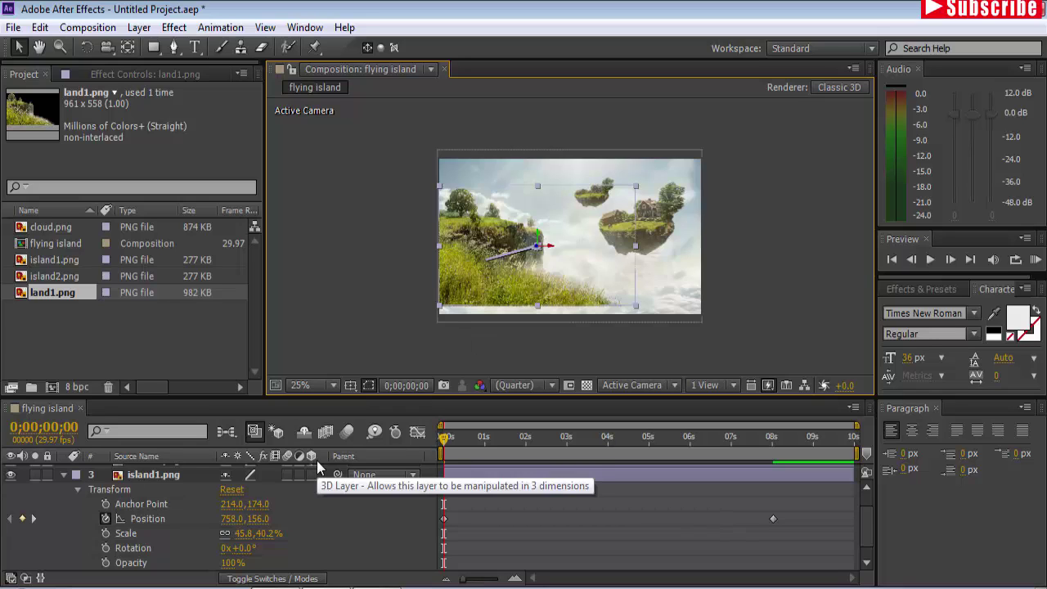
pyautogui.click(333, 385)
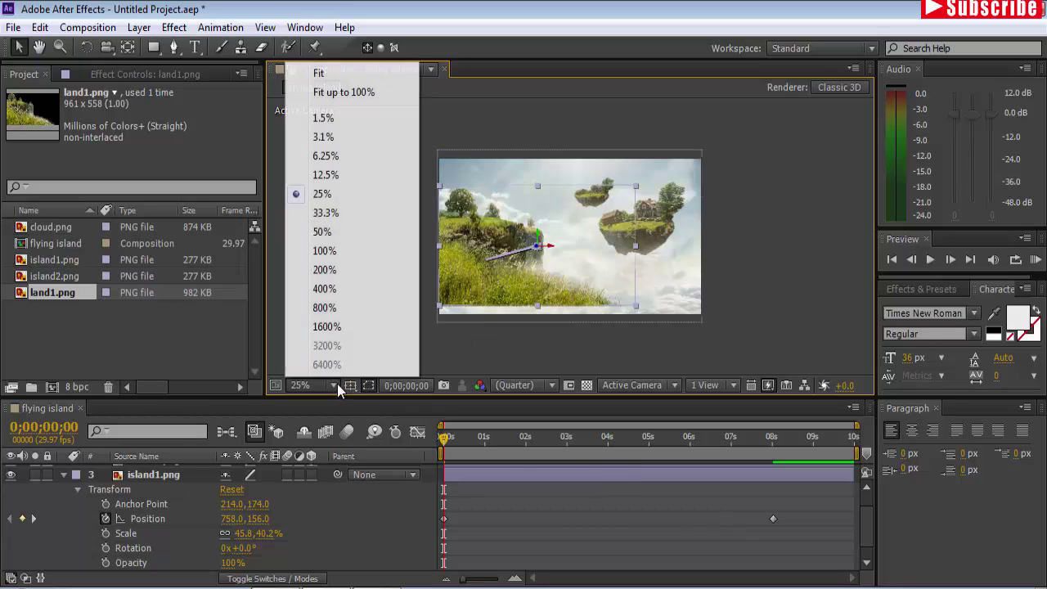
pyautogui.click(322, 231)
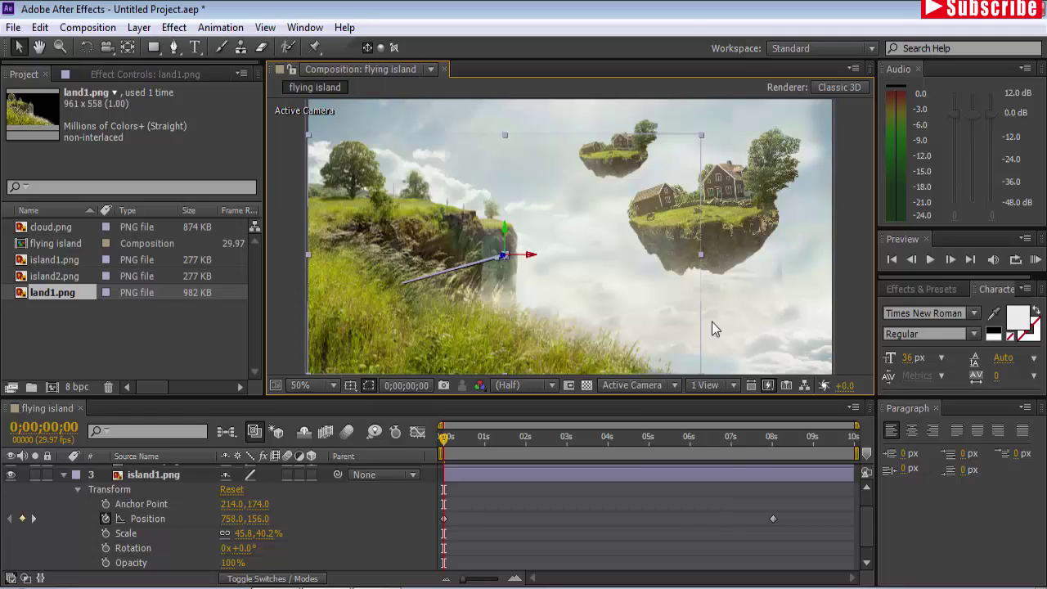
pyautogui.click(851, 267)
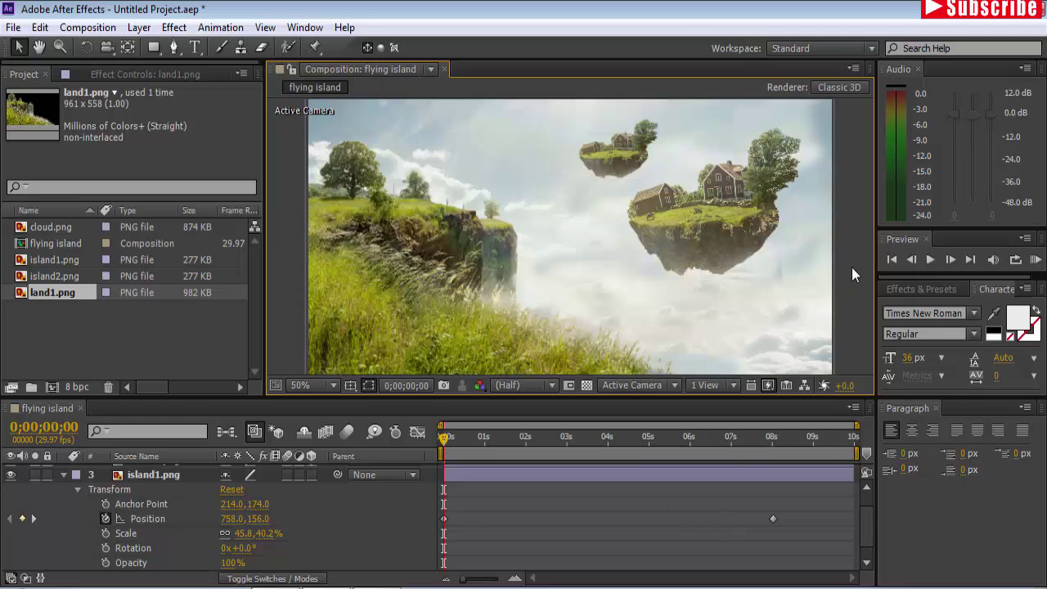
pyautogui.click(65, 475)
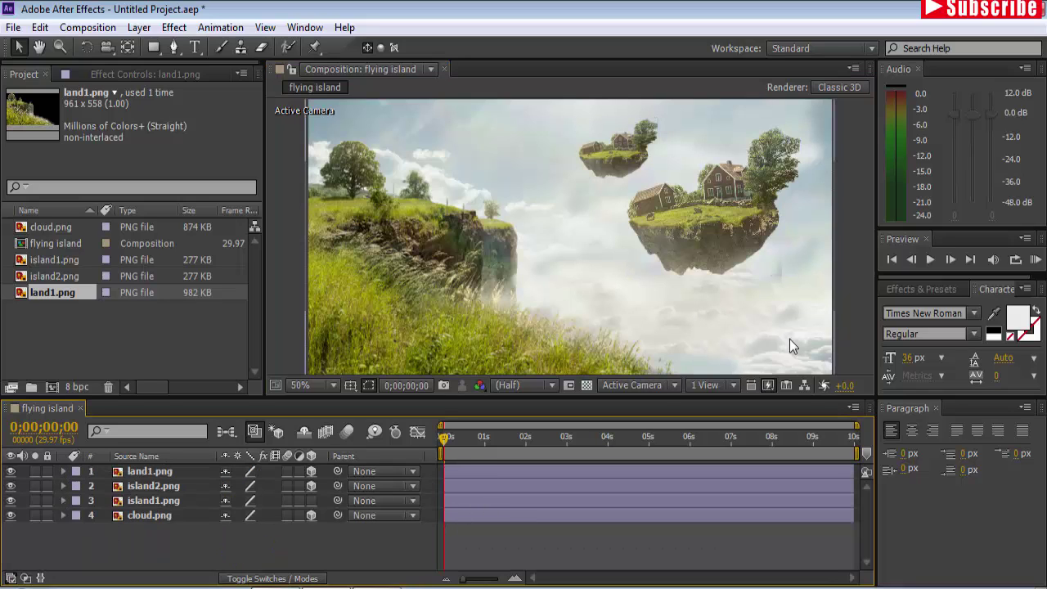
pyautogui.click(930, 260)
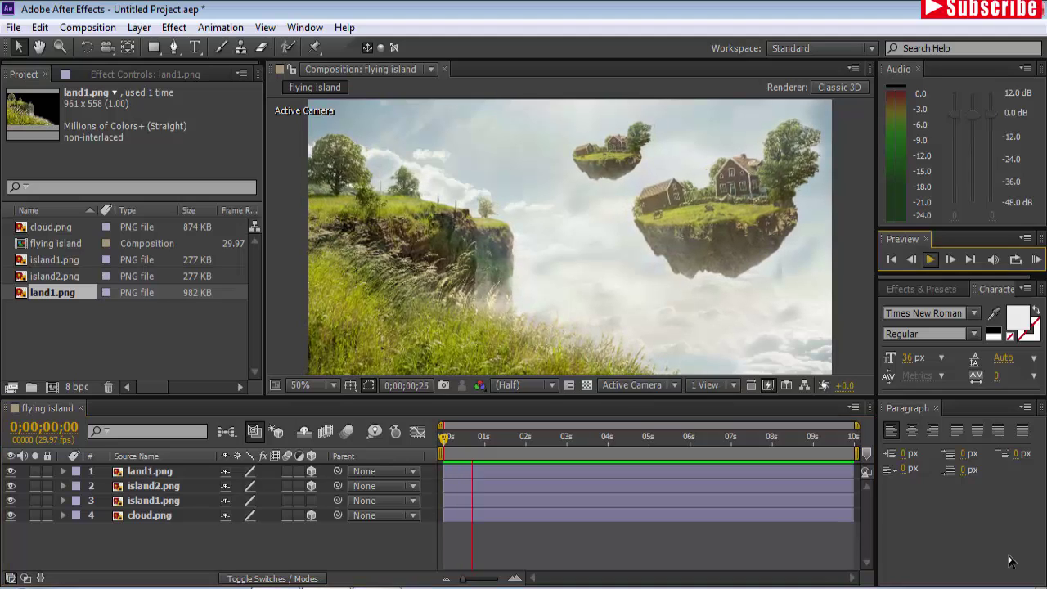